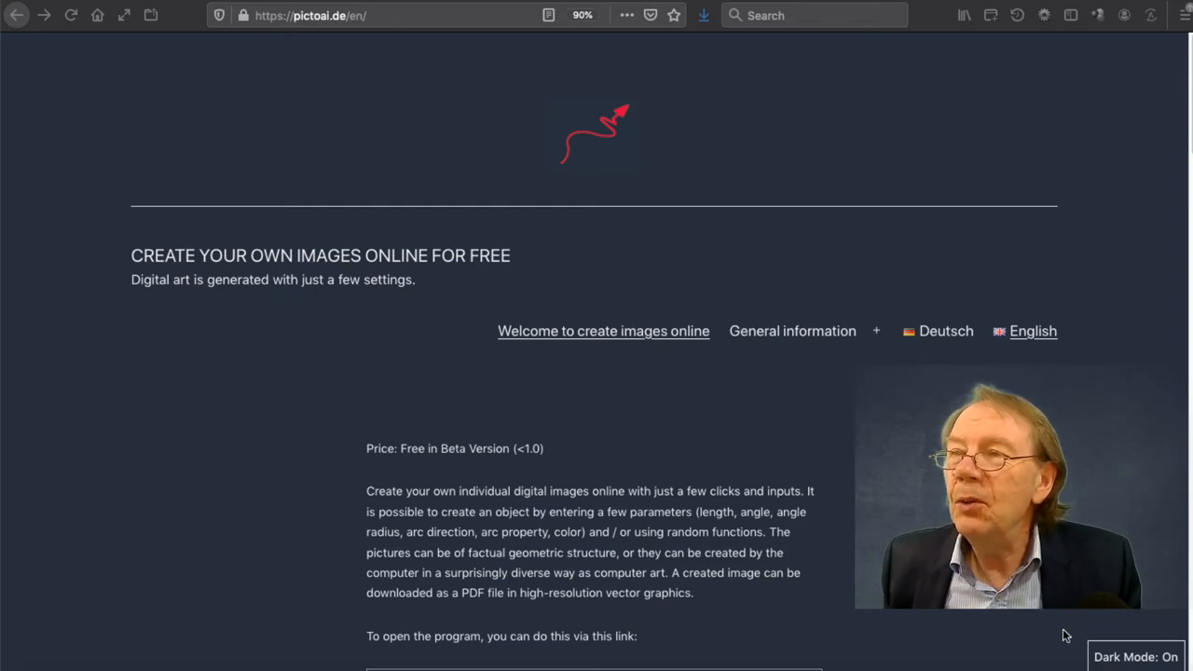
# Step: Switch the PictoAI website to light theme and view the brief instruction page
pyautogui.click(1123, 656)
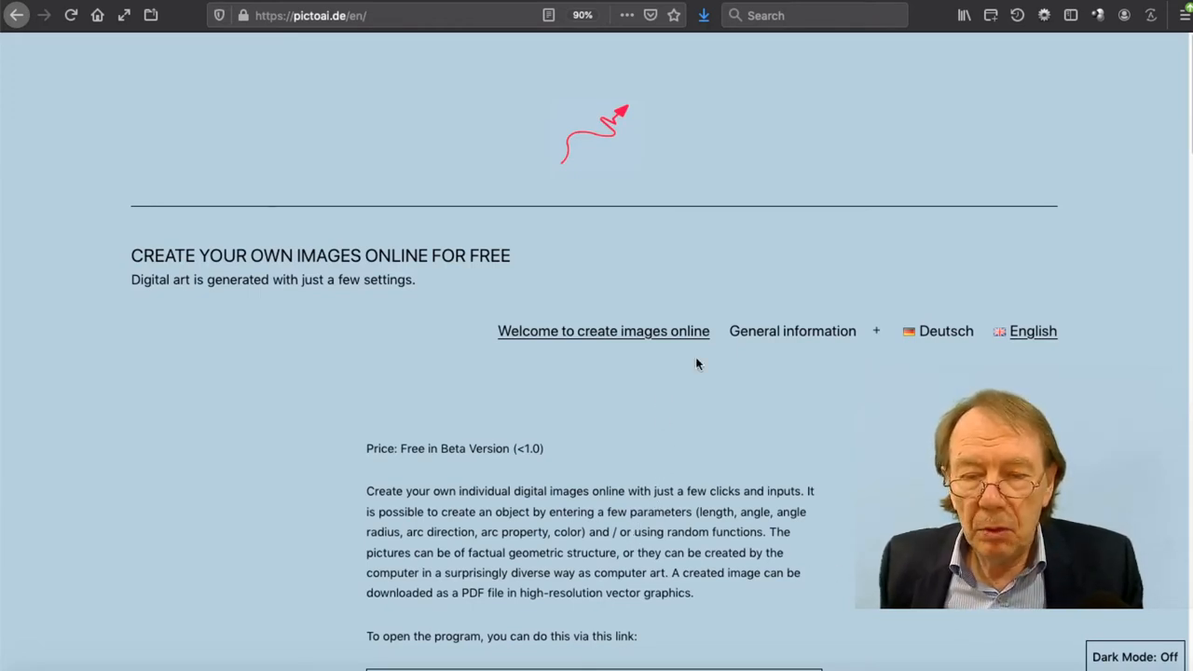
pyautogui.scroll(-2, 697, 364)
pyautogui.scroll(-3, 697, 363)
pyautogui.scroll(-4, 708, 354)
pyautogui.scroll(-4, 708, 354)
pyautogui.scroll(-3, 708, 355)
pyautogui.scroll(-4, 708, 360)
pyautogui.scroll(-4, 708, 360)
pyautogui.scroll(-2, 708, 360)
pyautogui.scroll(-3, 708, 360)
pyautogui.scroll(5, 708, 360)
pyautogui.scroll(5, 708, 359)
pyautogui.scroll(4, 708, 360)
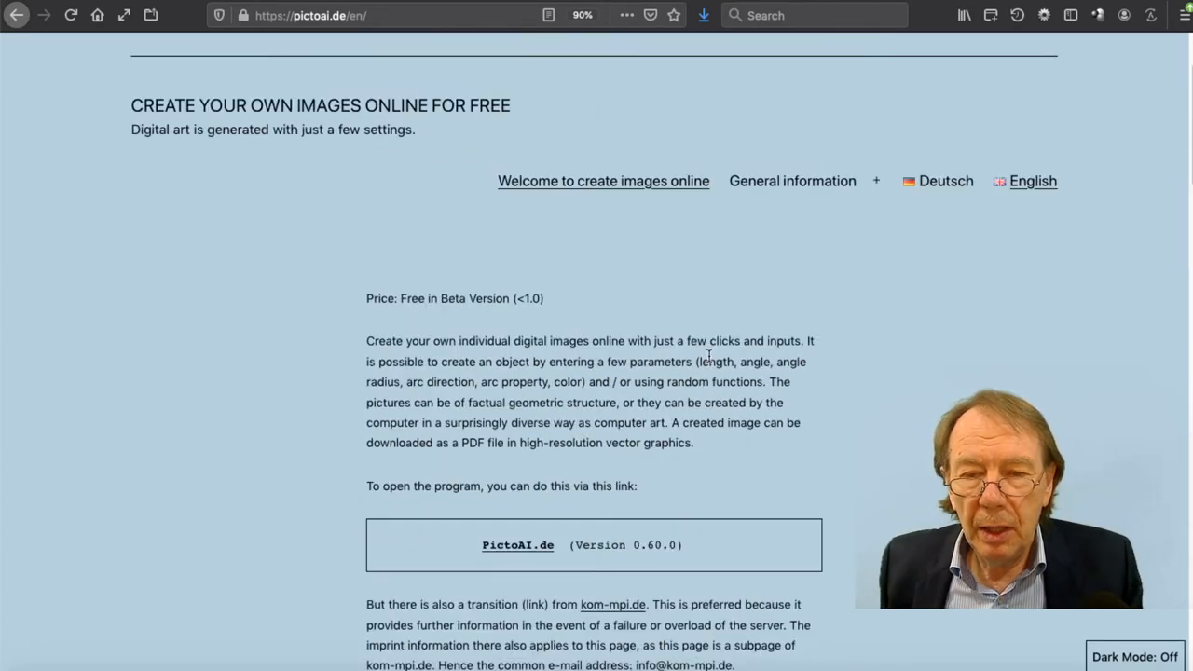
pyautogui.click(792, 181)
pyautogui.click(776, 259)
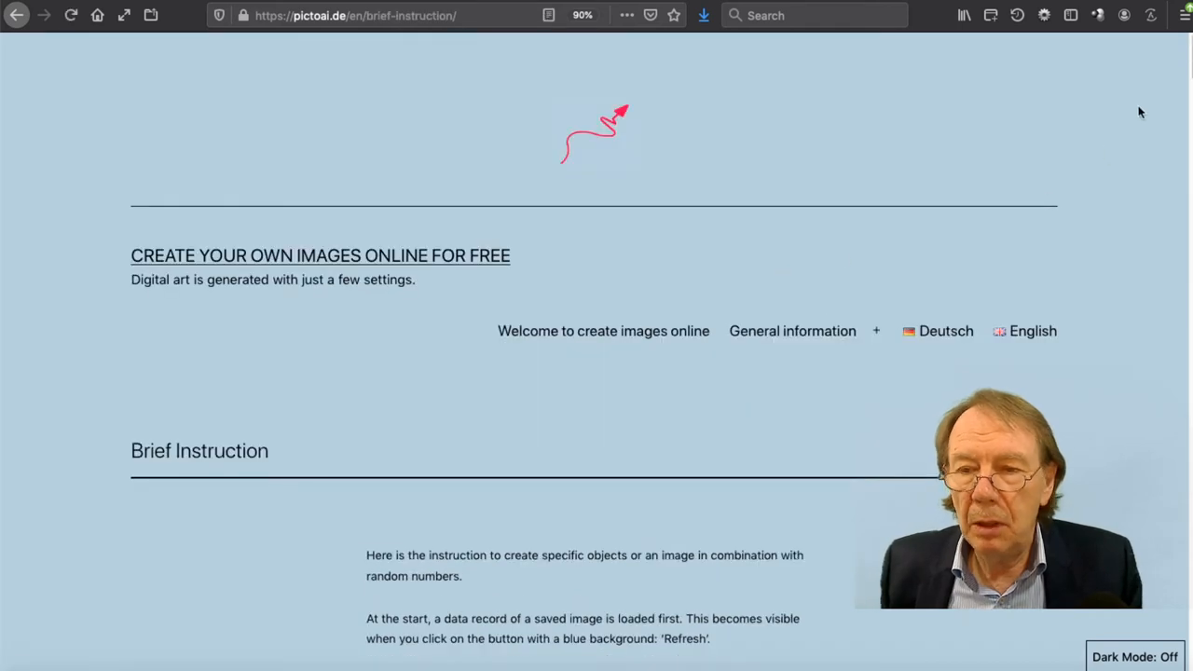
pyautogui.moveTo(1188, 56)
pyautogui.mouseDown()
pyautogui.moveTo(1164, 327)
pyautogui.moveTo(1176, 485)
pyautogui.mouseUp()
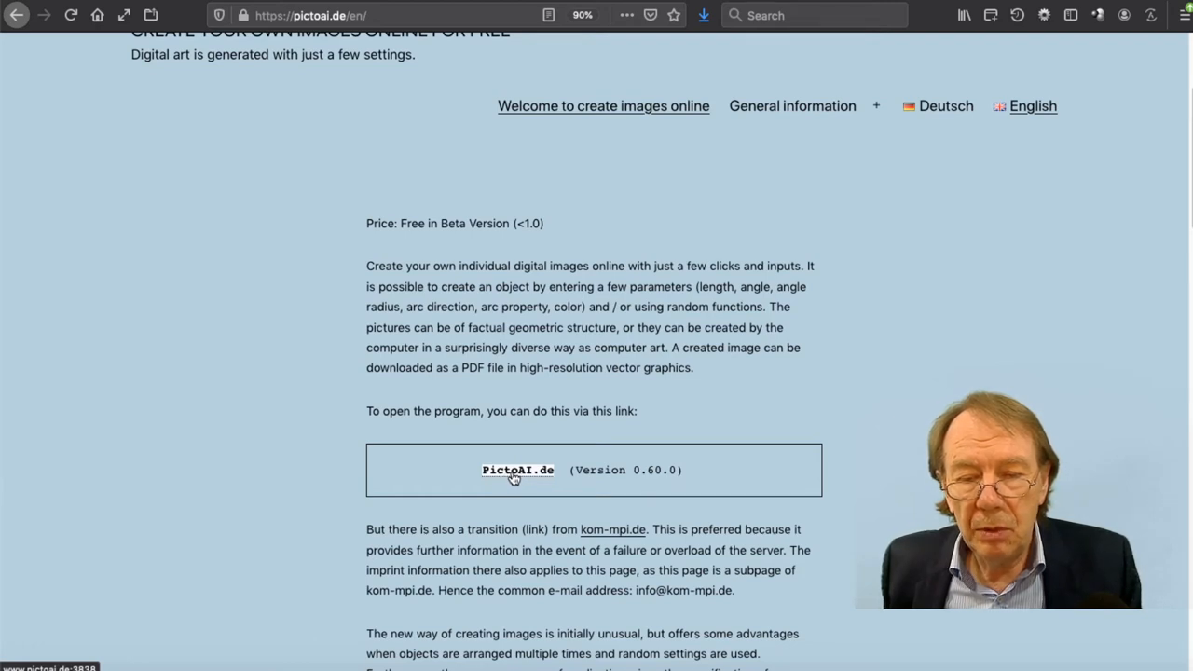
# Step: Launch the PictoAI image program and change its interface language to 'eng'
pyautogui.click(515, 473)
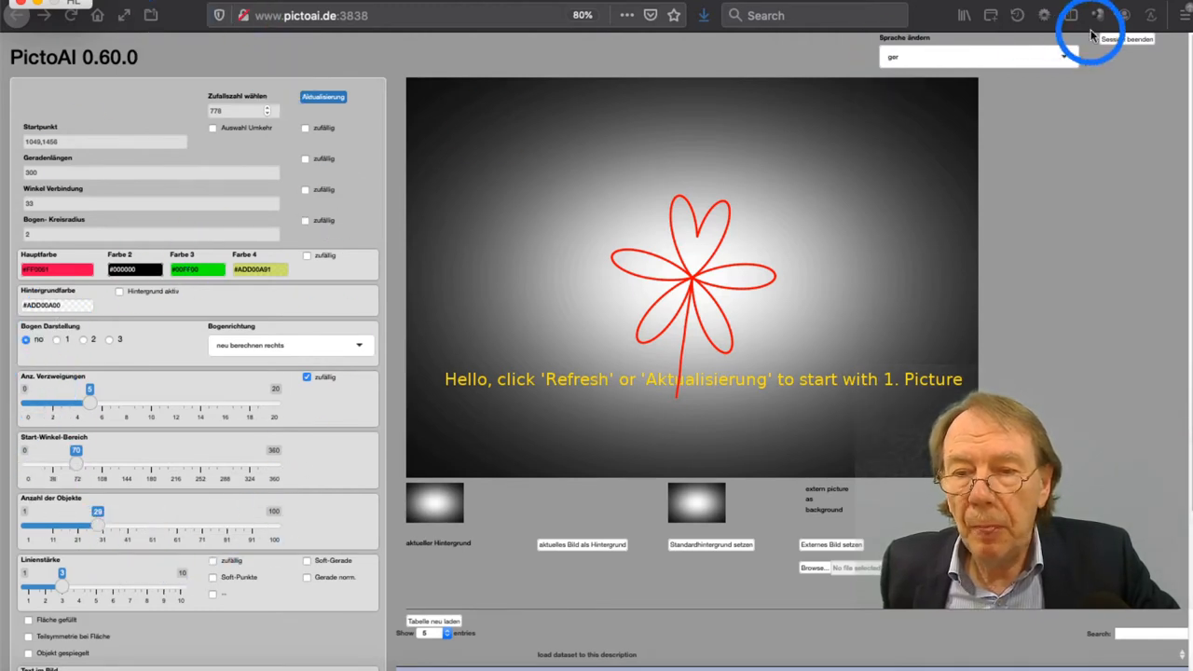
pyautogui.click(1069, 58)
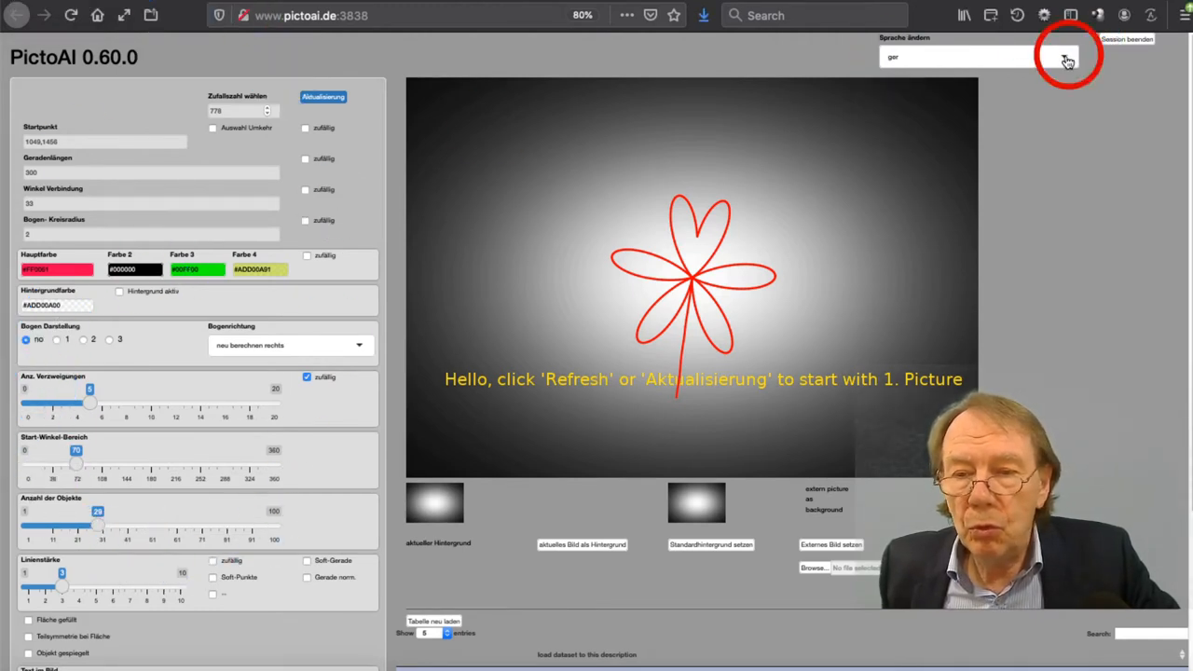
pyautogui.click(1067, 61)
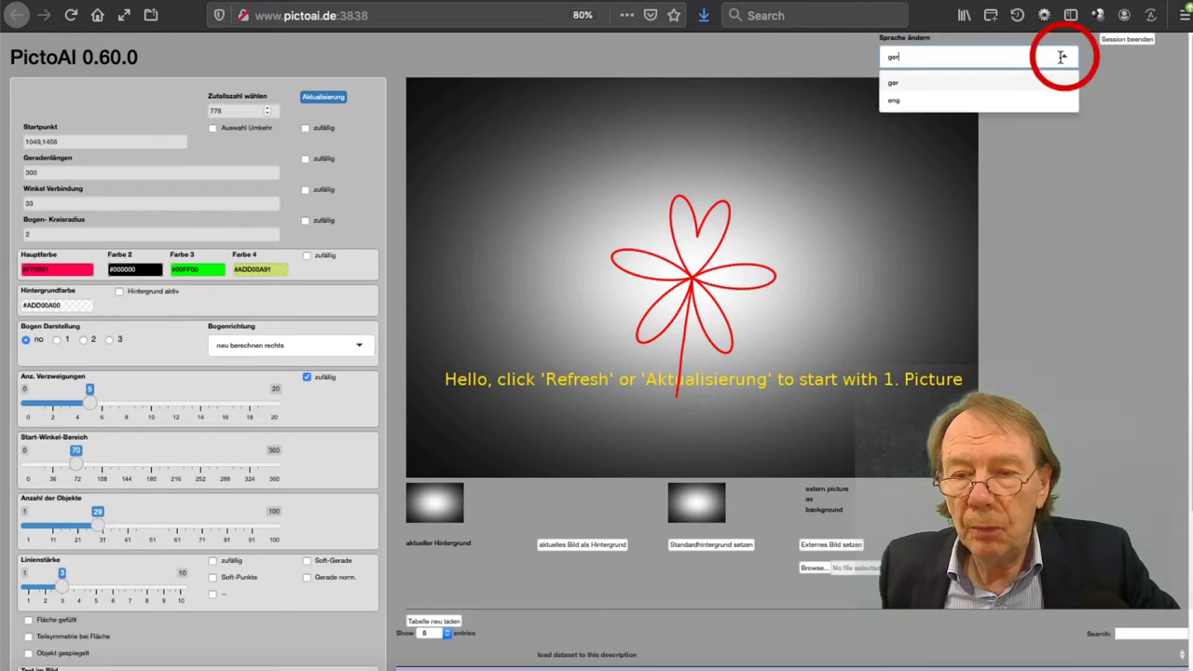
pyautogui.click(983, 100)
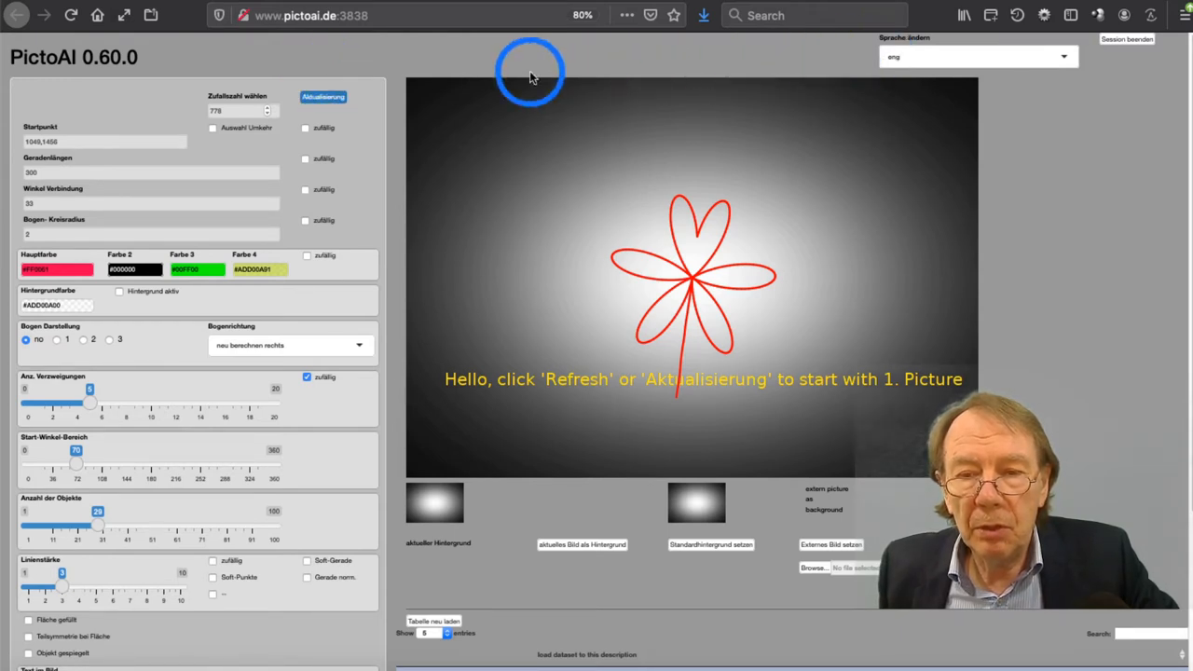
# Step: Generate the first nested-polygon picture and edit the starting point to 1049,1456
pyautogui.click(317, 100)
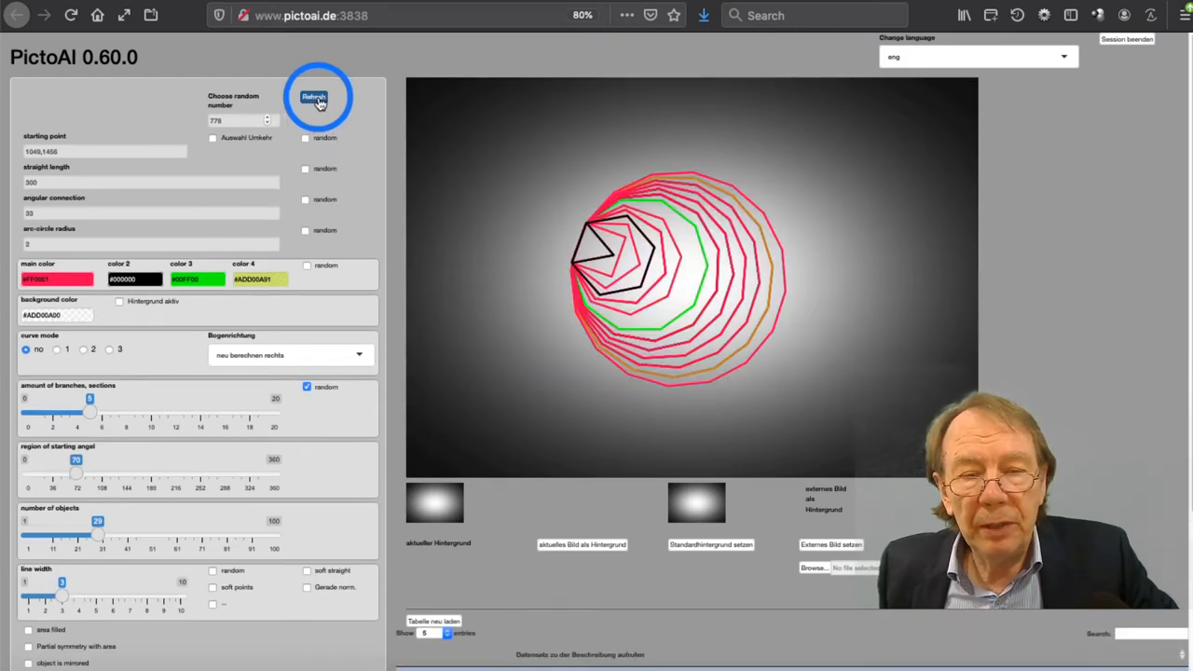
pyautogui.scroll(-1, 393, 252)
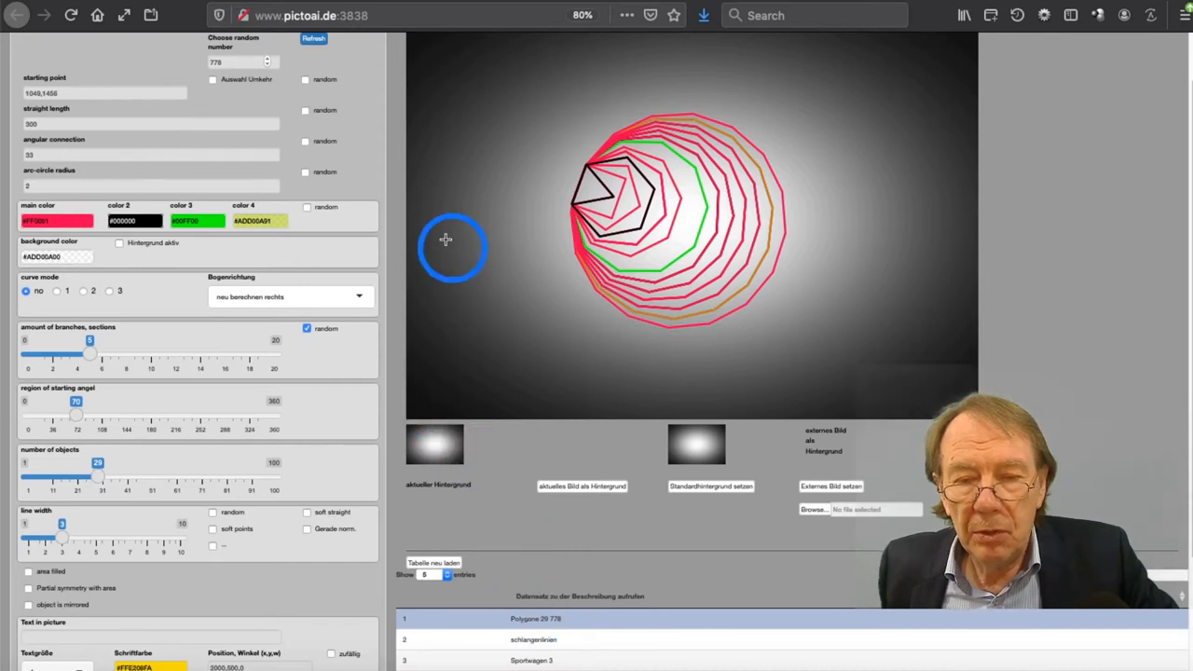
pyautogui.scroll(1, 398, 214)
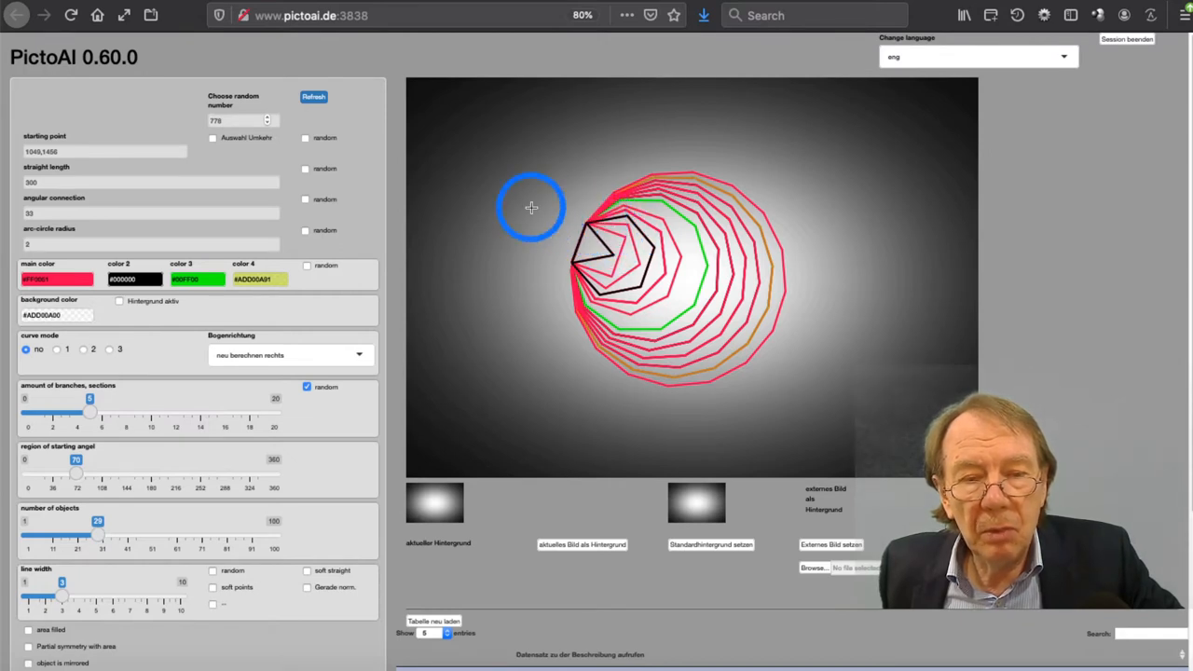
pyautogui.click(38, 151)
pyautogui.write('9')
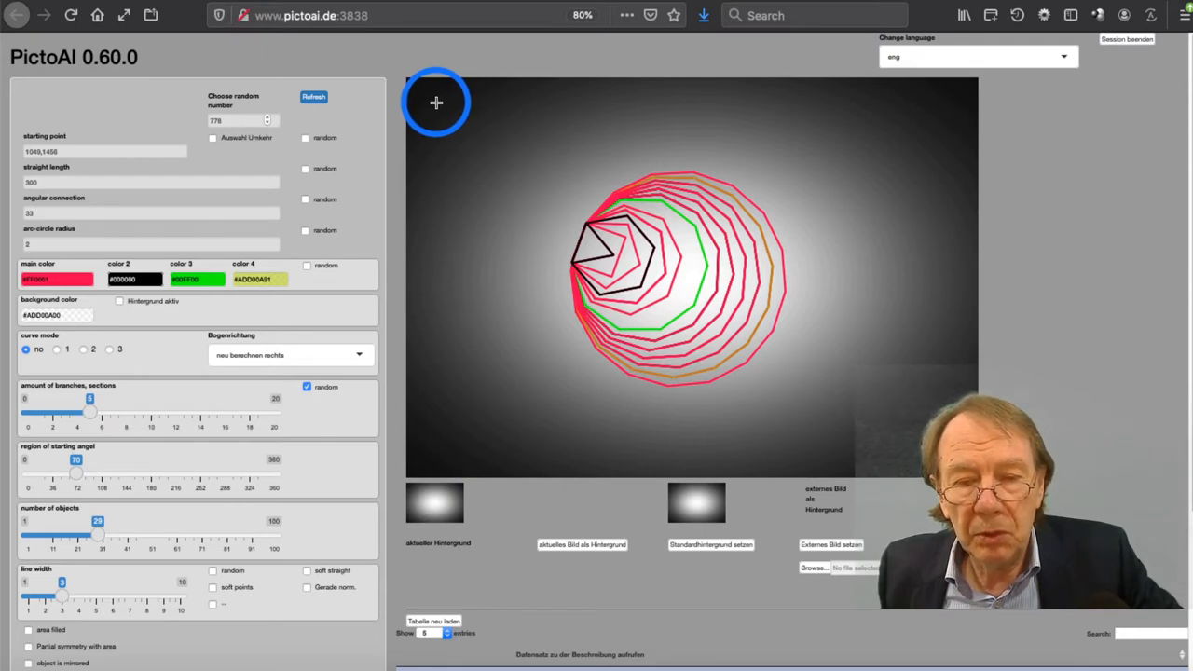
# Step: Randomize the starting point, fill the polygon areas and redraw the picture
pyautogui.click(305, 138)
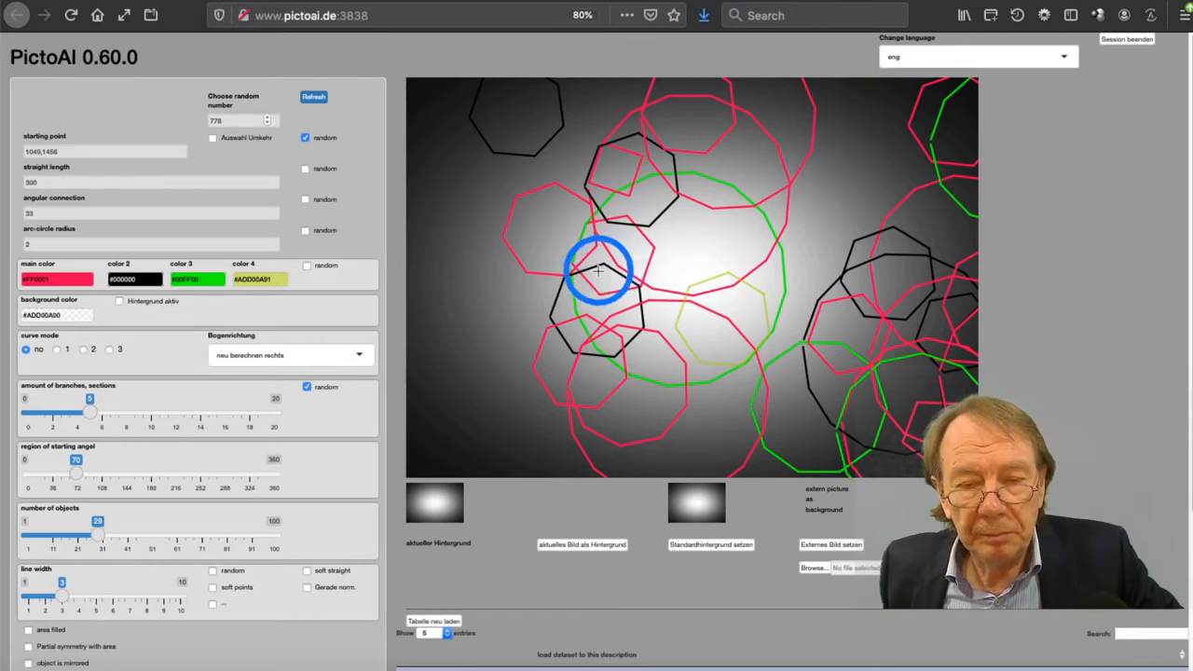
pyautogui.click(30, 632)
pyautogui.click(313, 97)
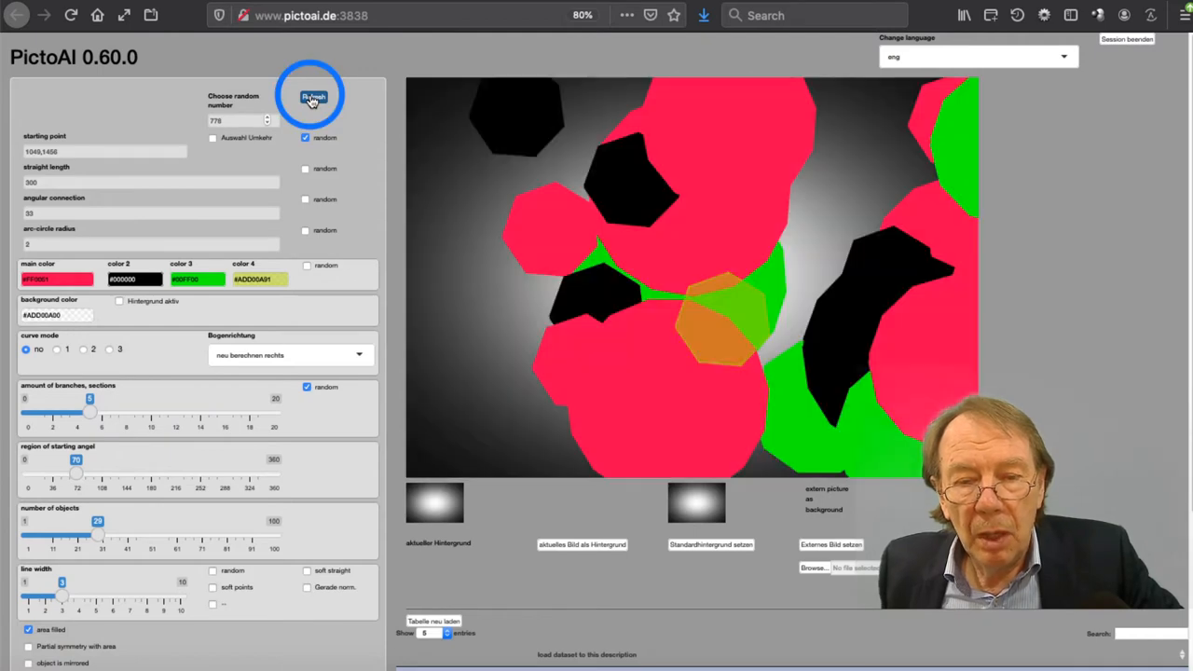
# Step: Make the main colour a partly transparent blue and redraw the polygons
pyautogui.click(88, 280)
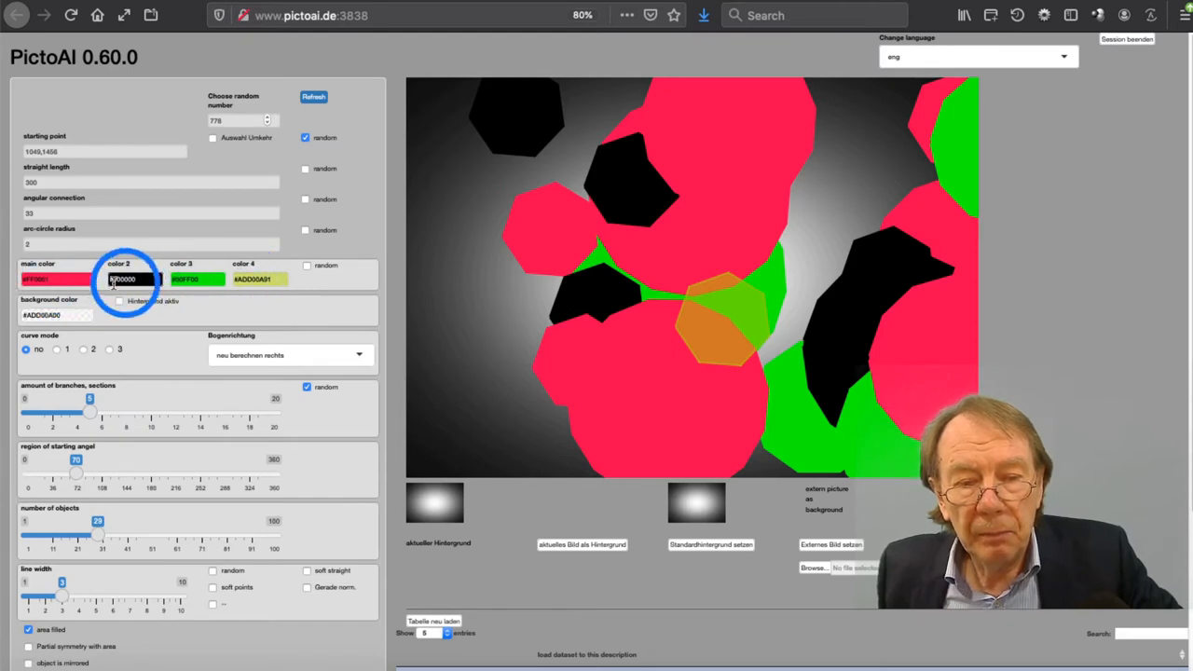
pyautogui.click(82, 282)
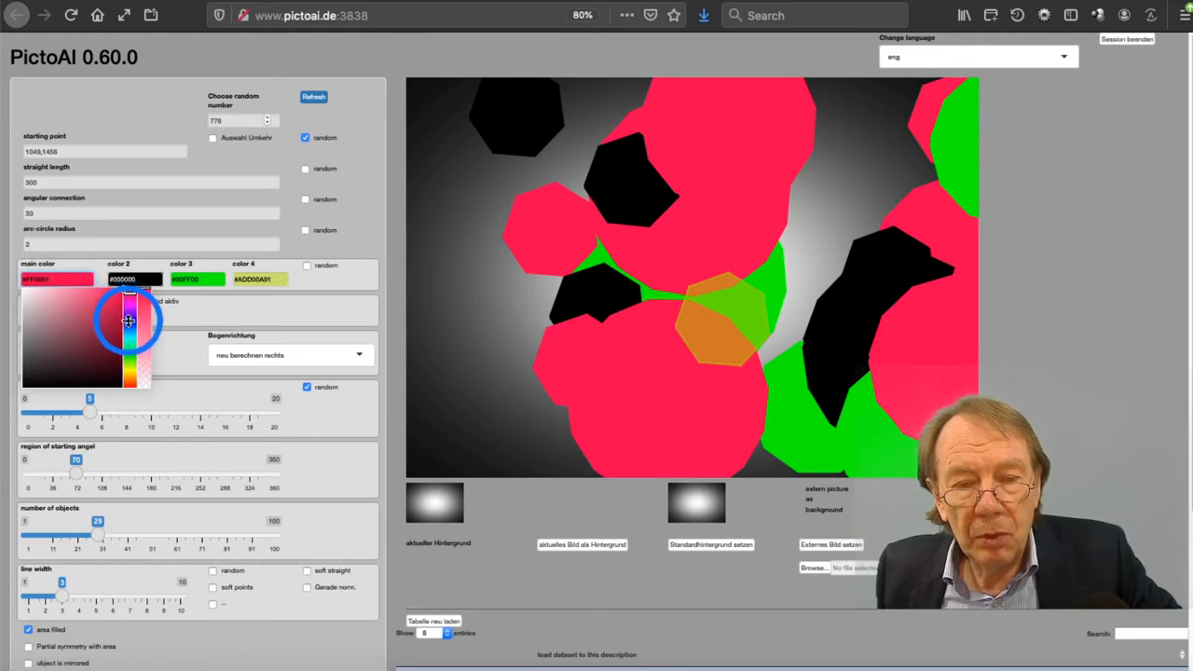
pyautogui.click(129, 323)
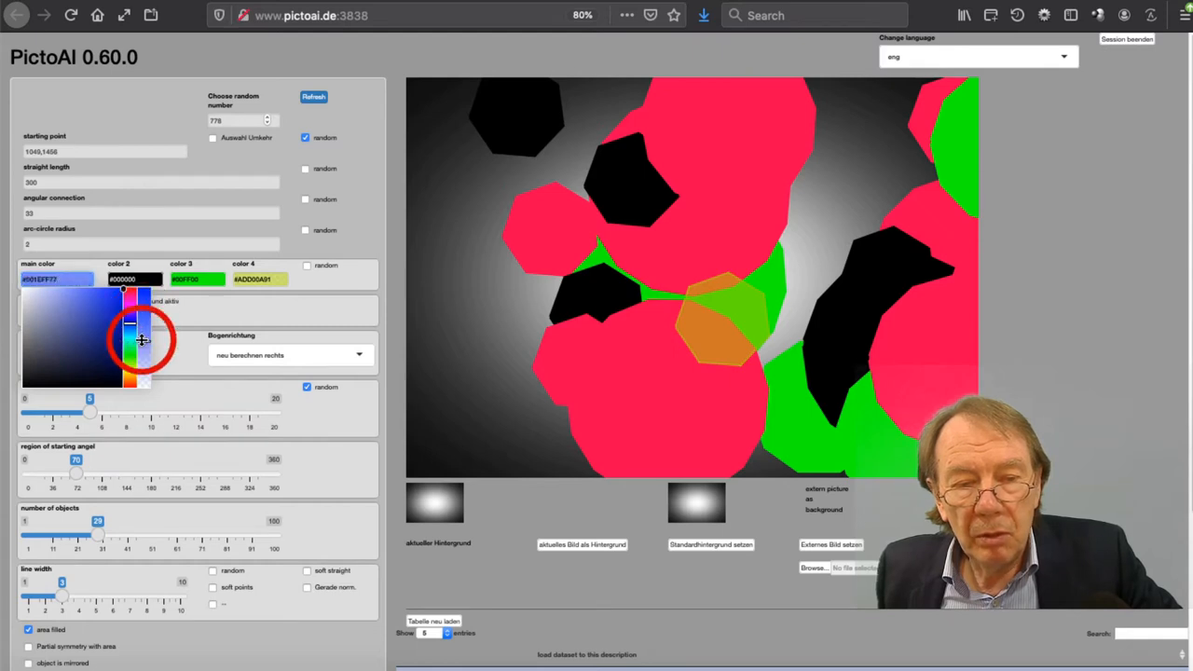
pyautogui.moveTo(142, 338); pyautogui.dragTo(142, 349)
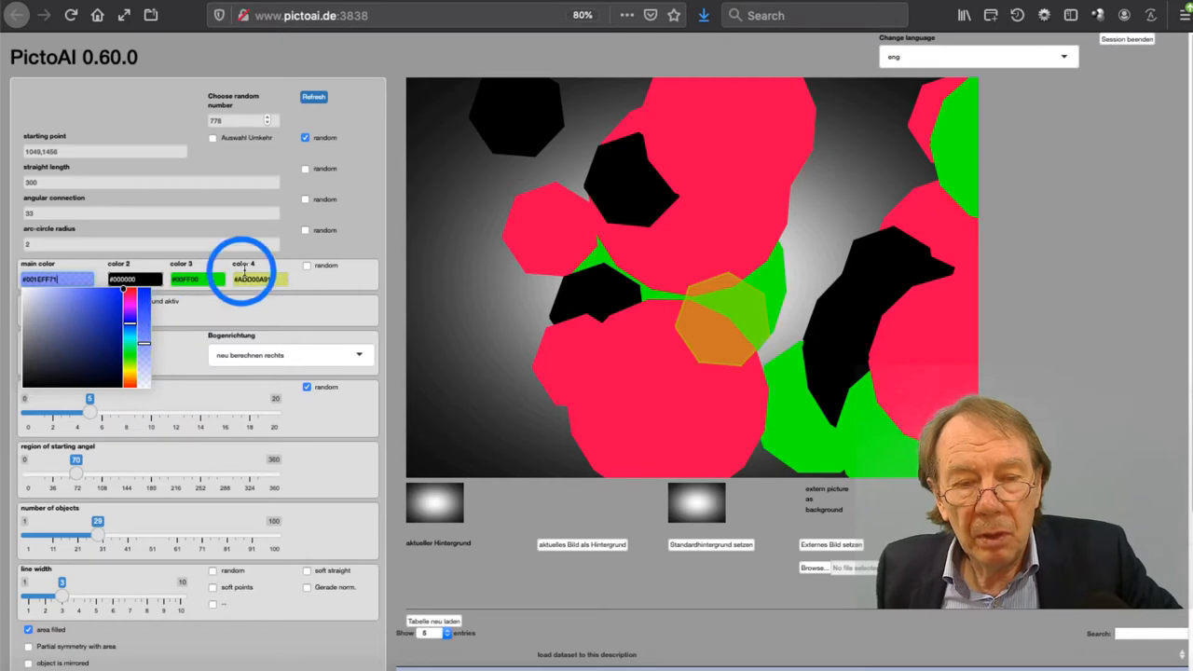
pyautogui.click(315, 100)
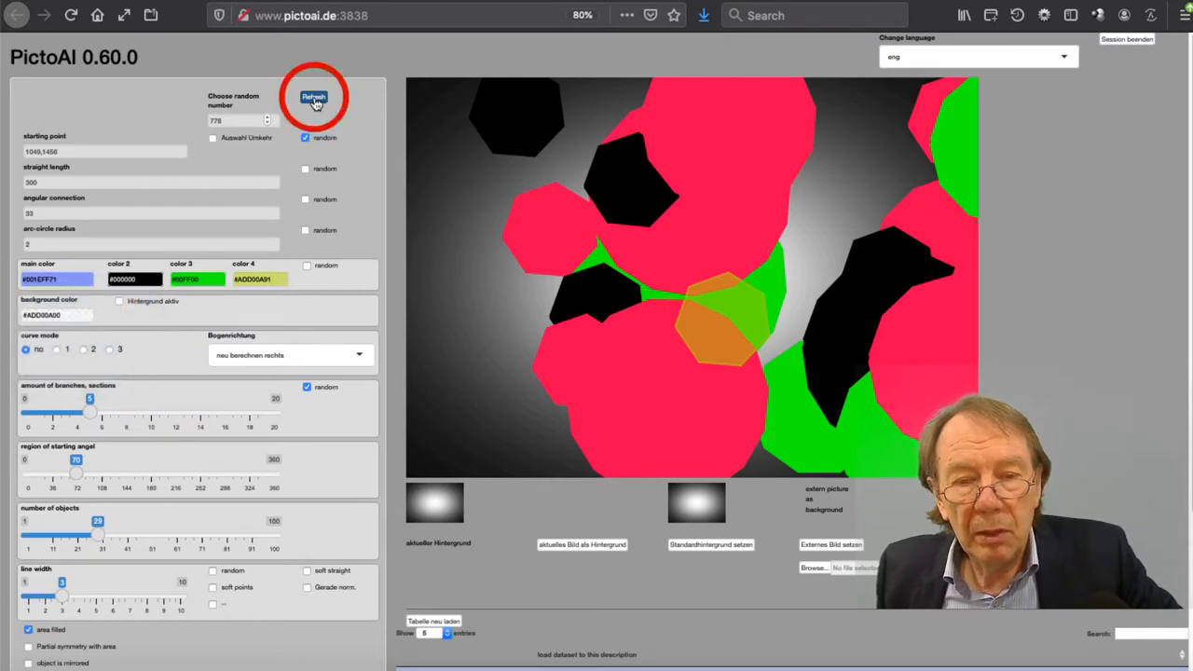
pyautogui.click(314, 101)
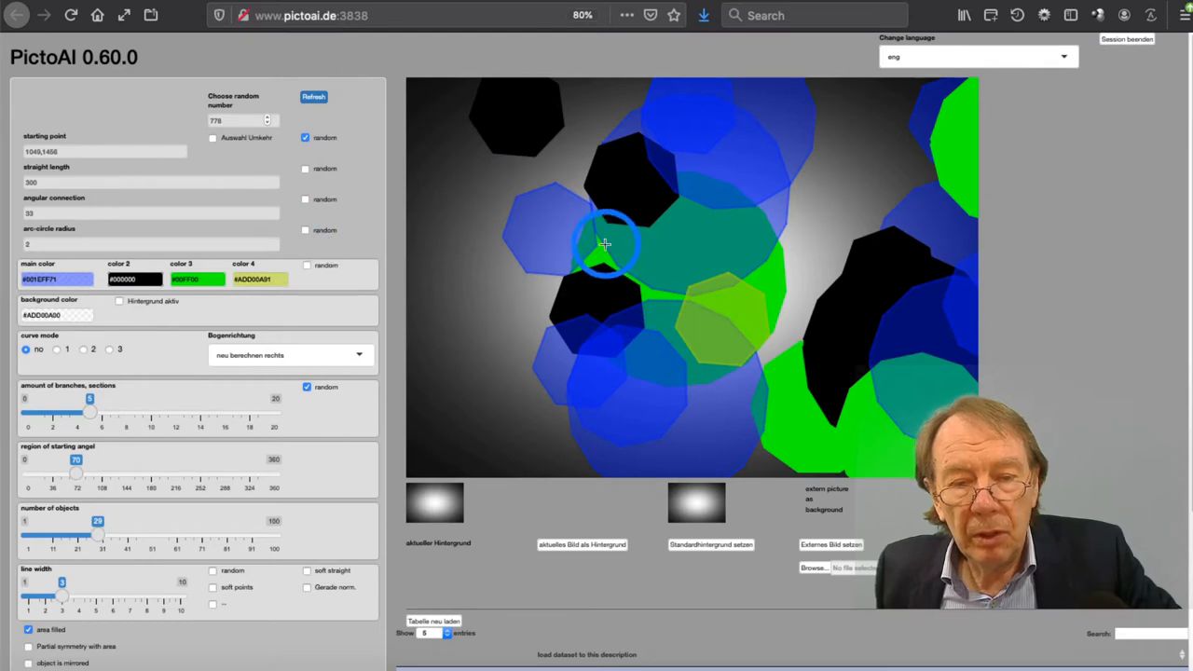
# Step: Let object colours be chosen randomly and redraw as multicoloured translucent polygons
pyautogui.click(307, 267)
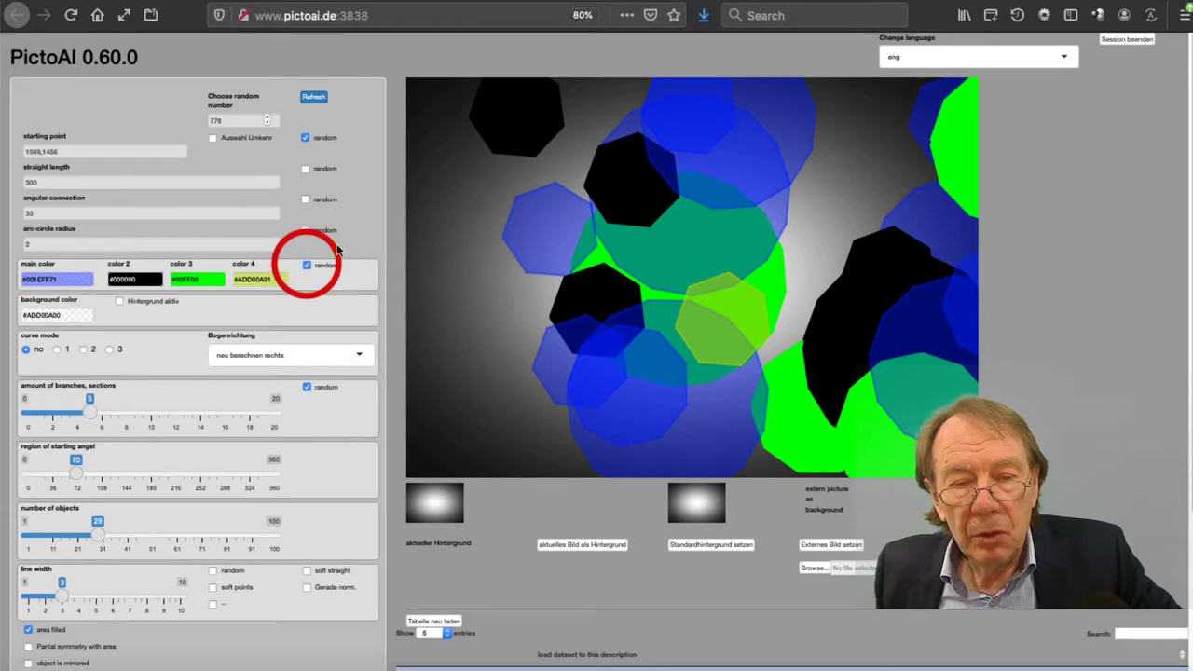
pyautogui.click(313, 98)
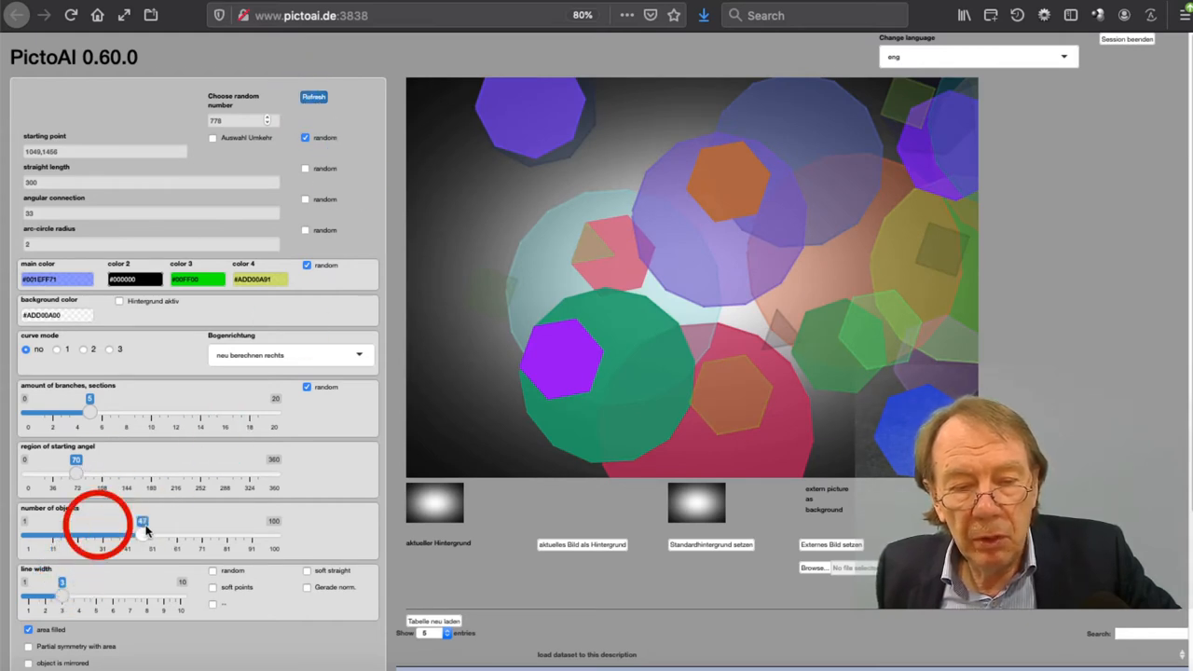
# Step: Raise the number of objects to 67, redraw, then switch off filled areas
pyautogui.moveTo(146, 528); pyautogui.dragTo(194, 532)
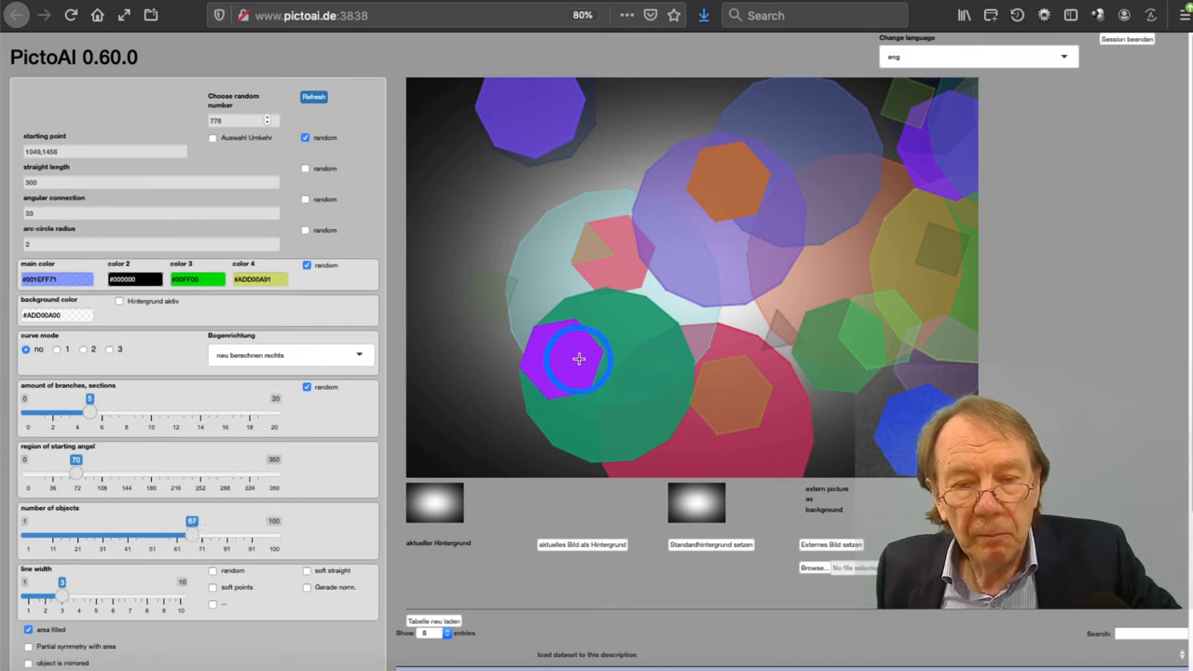
pyautogui.click(315, 97)
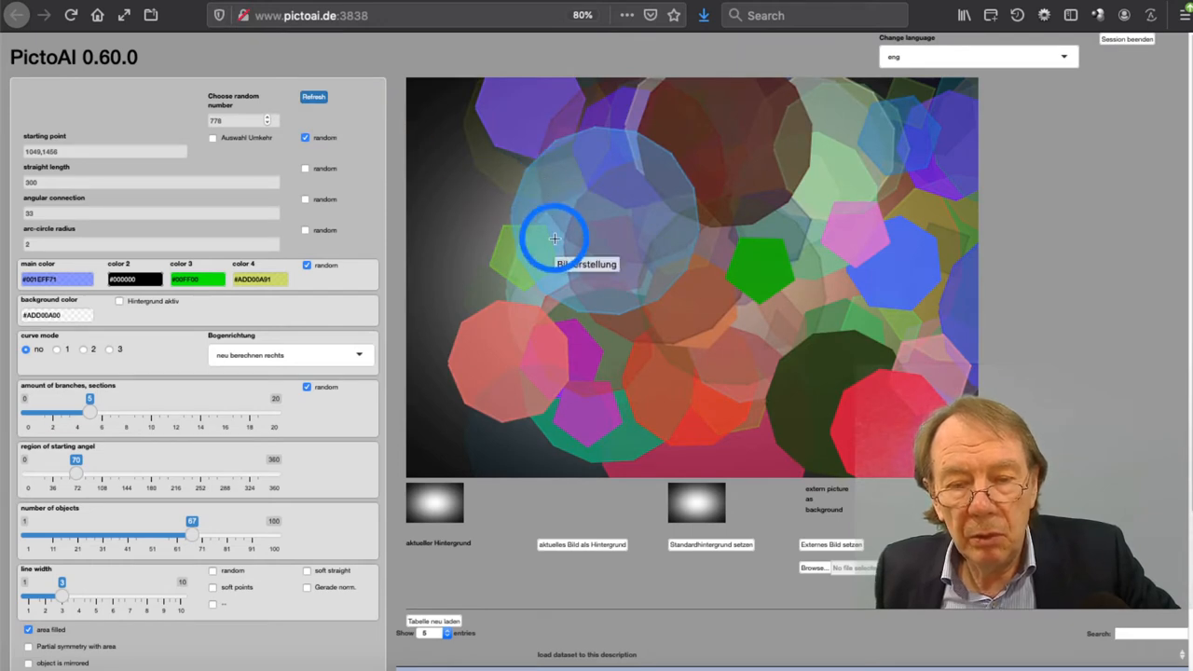
pyautogui.click(27, 630)
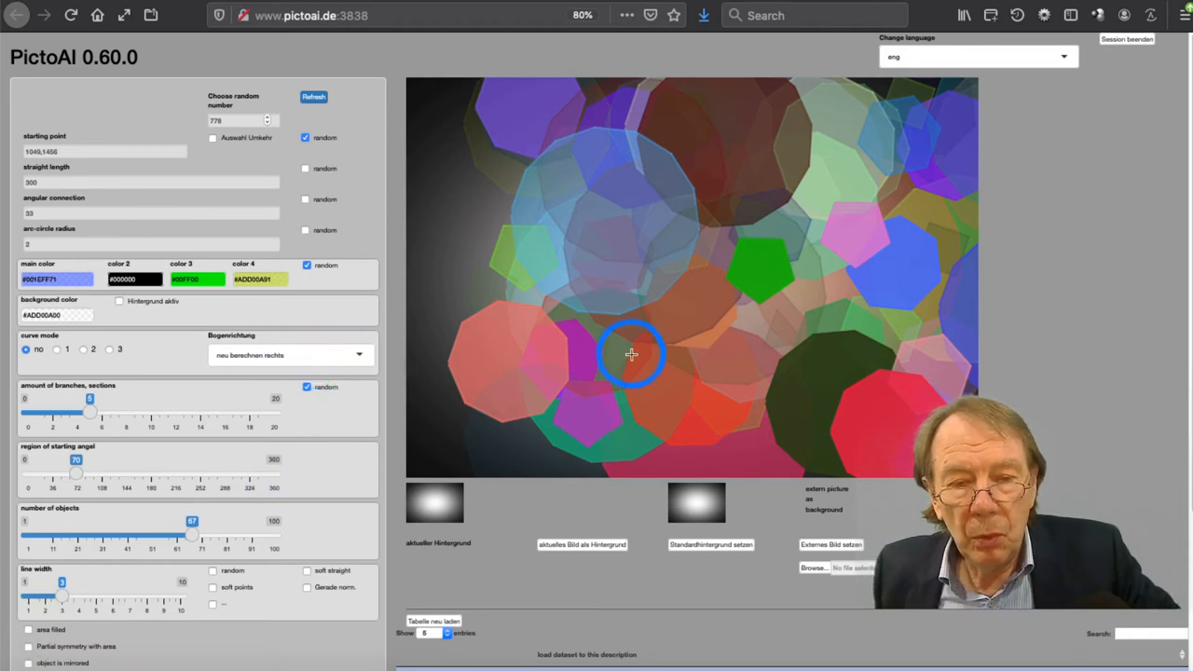
pyautogui.click(304, 354)
# Step: Use a random arc direction and angular connection 11 to redraw the strands as gentle curves
pyautogui.click(264, 453)
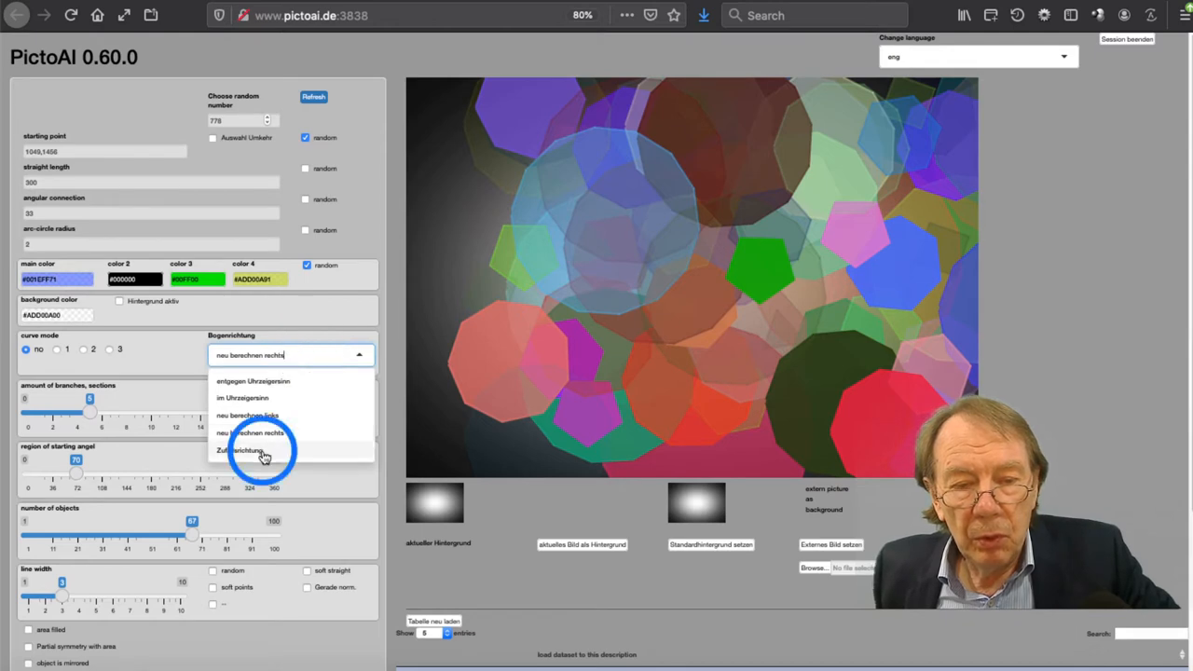
pyautogui.click(313, 97)
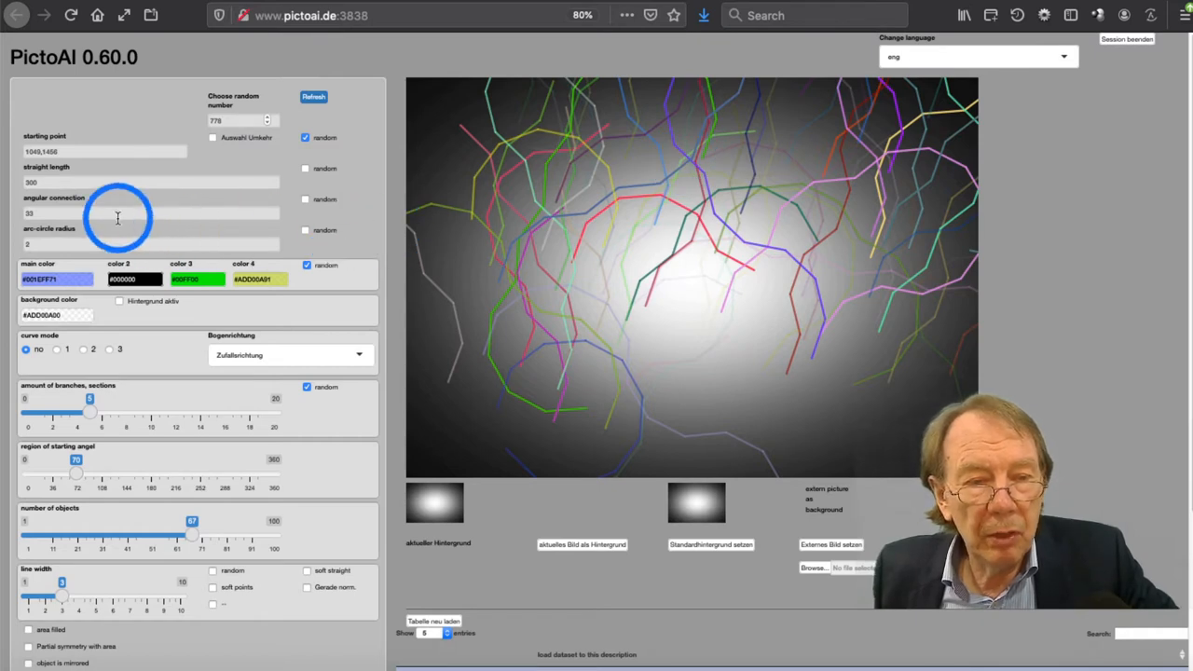
pyautogui.click(28, 212)
pyautogui.doubleClick(28, 211)
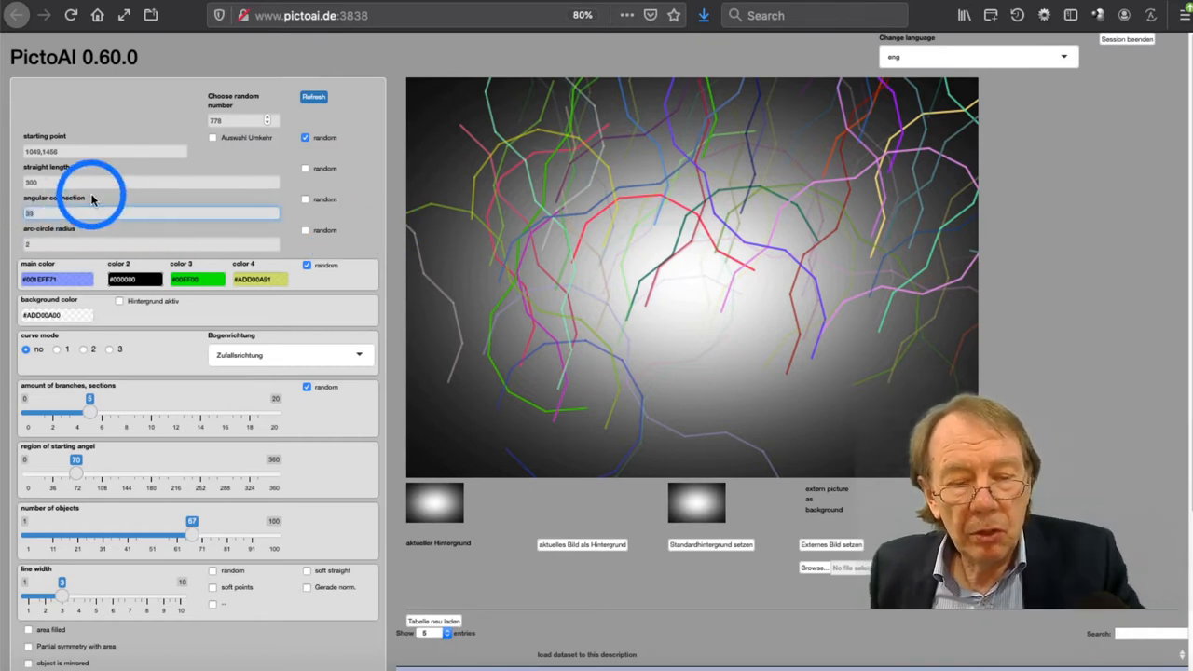
pyautogui.write('11')
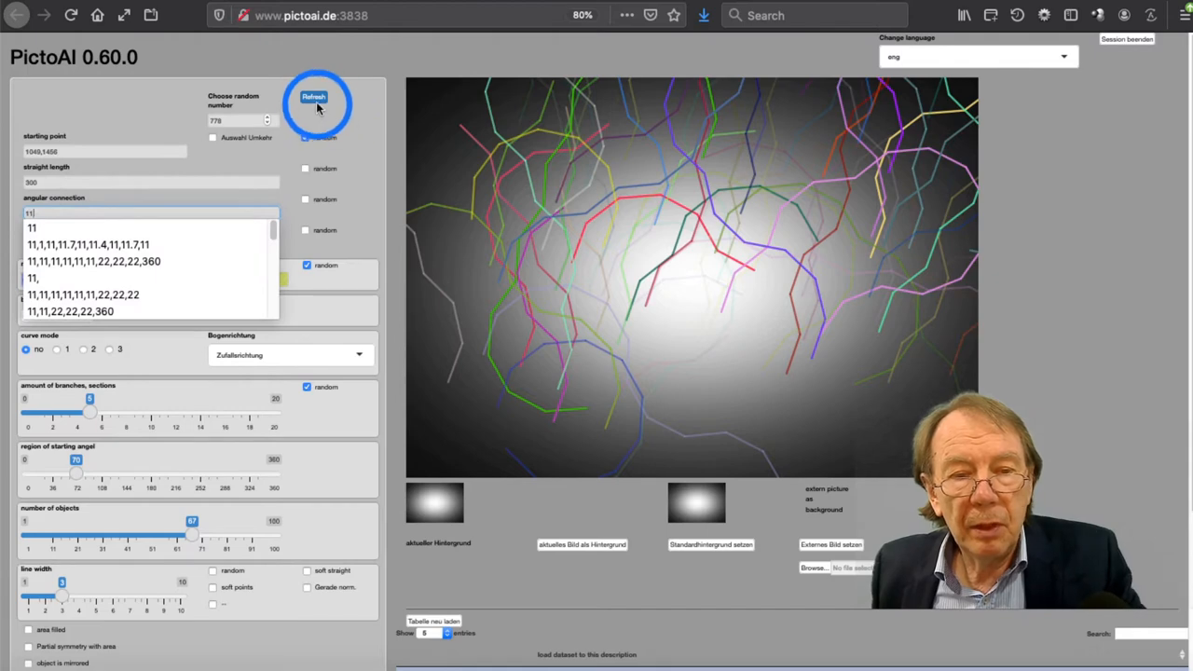
pyautogui.click(314, 100)
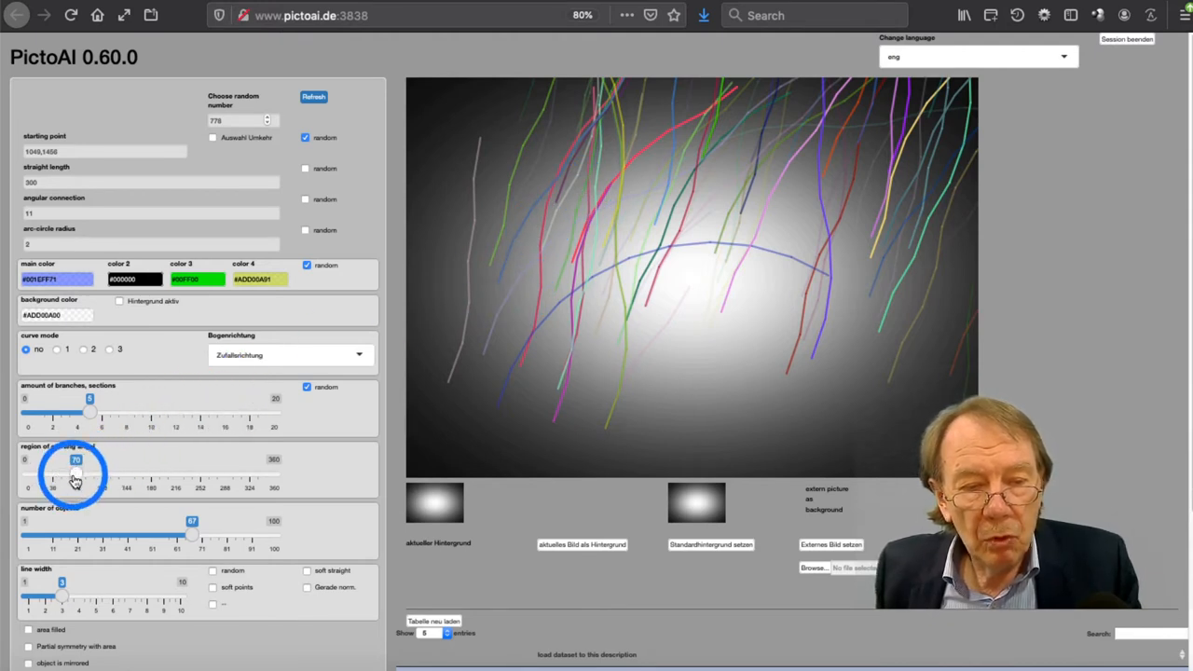
# Step: Narrow the starting-angle range to about 81–103 and redraw the strands
pyautogui.moveTo(81, 477); pyautogui.dragTo(122, 477)
pyautogui.moveTo(126, 473)
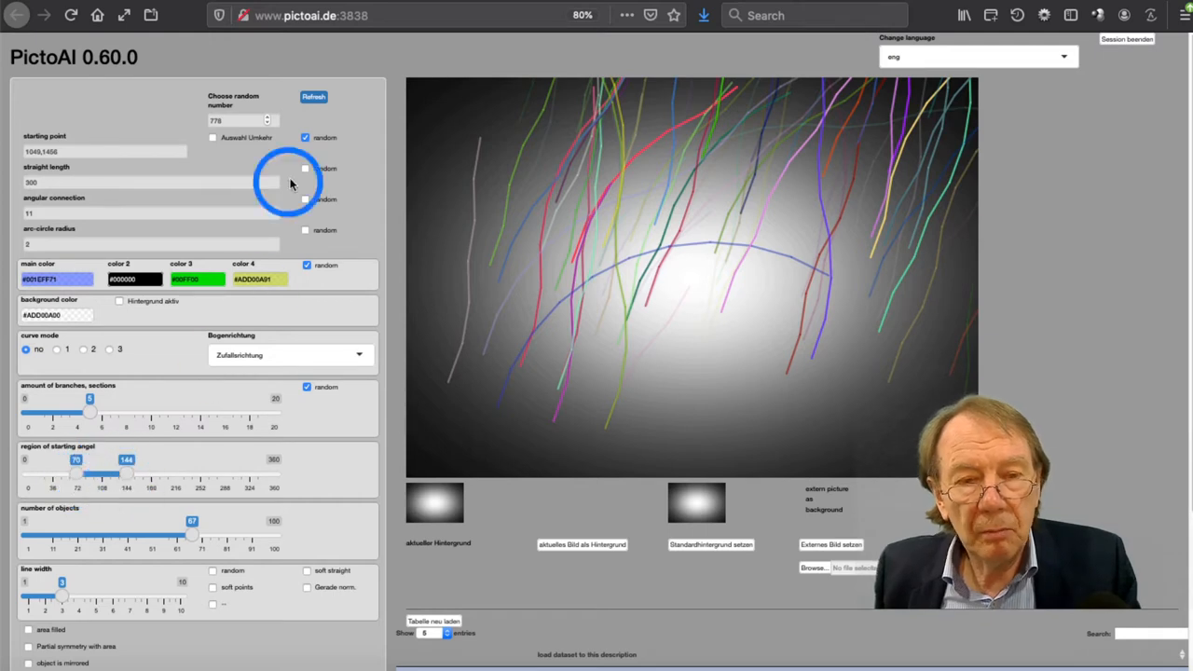
pyautogui.click(315, 97)
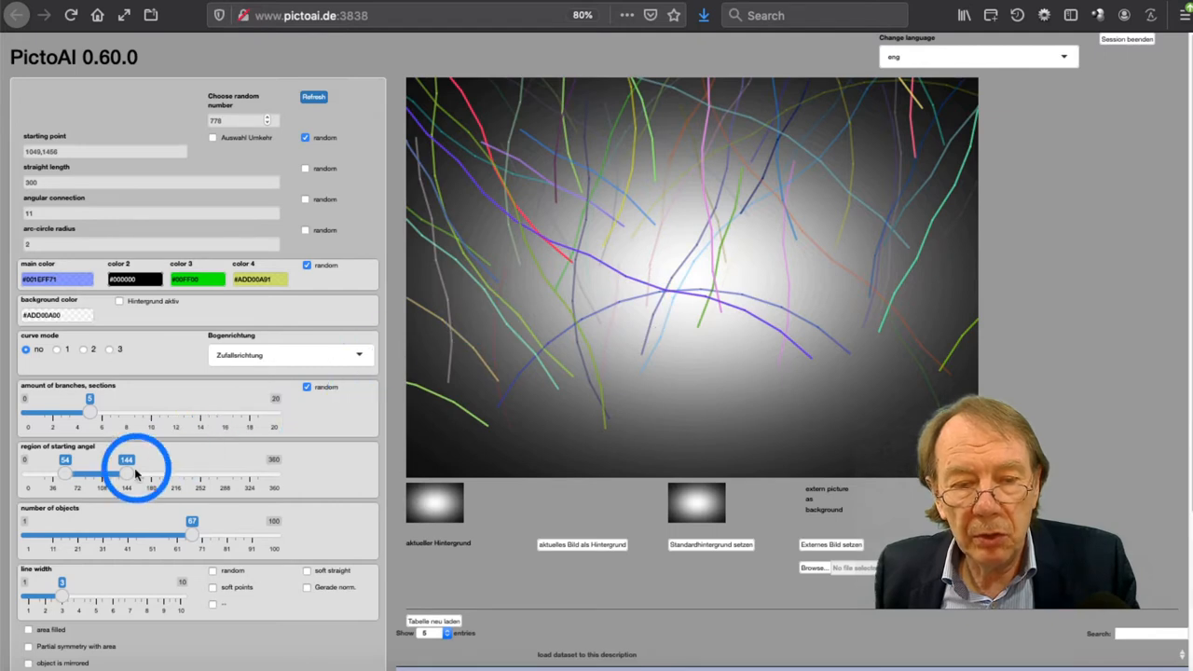
pyautogui.moveTo(66, 476)
pyautogui.mouseDown()
pyautogui.moveTo(121, 478)
pyautogui.moveTo(99, 476)
pyautogui.mouseUp()
pyautogui.click(314, 96)
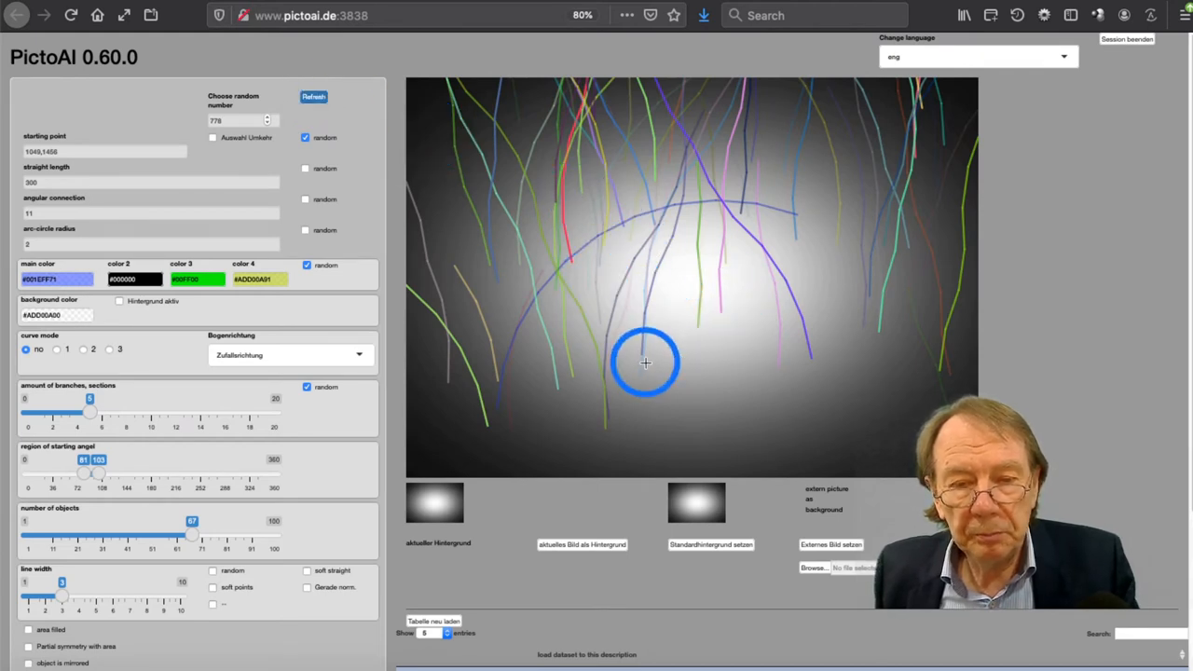
# Step: Turn on area filled with Partial symmetry and redraw the strands as filled leaves
pyautogui.click(28, 630)
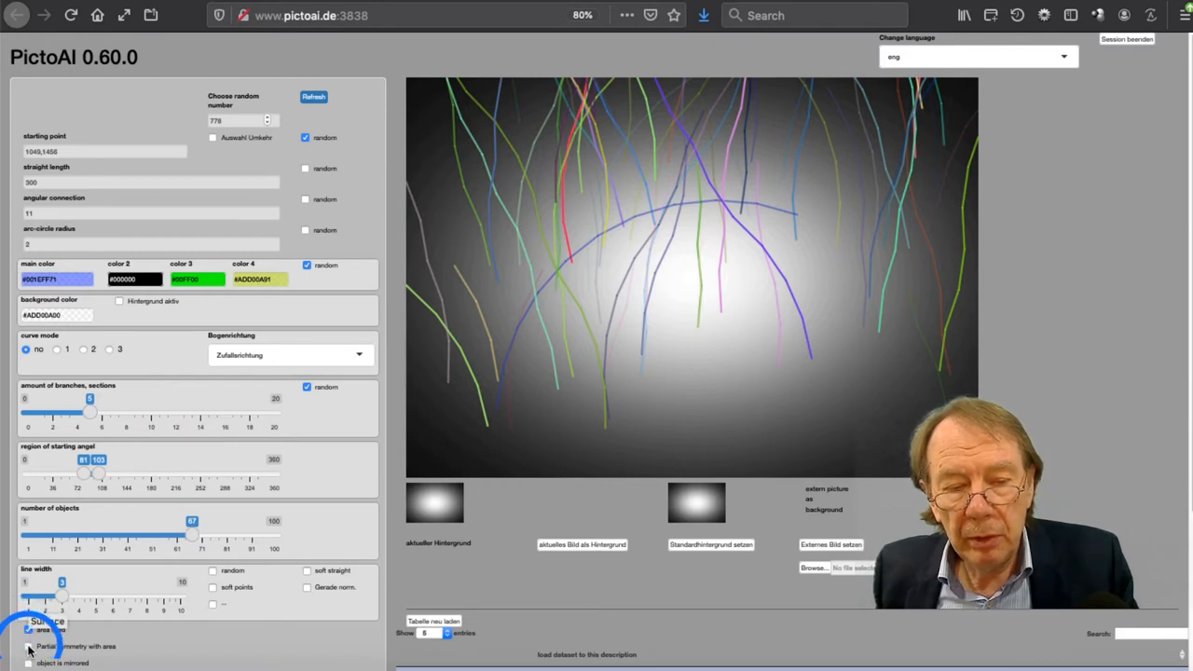
pyautogui.click(28, 647)
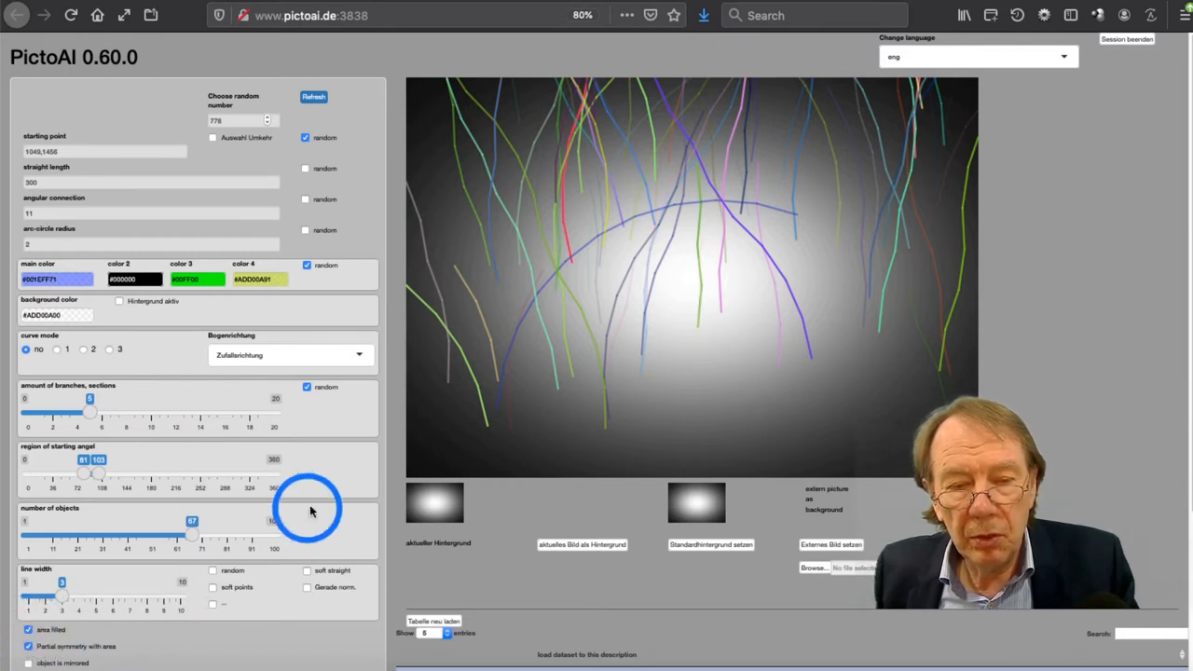
pyautogui.click(313, 96)
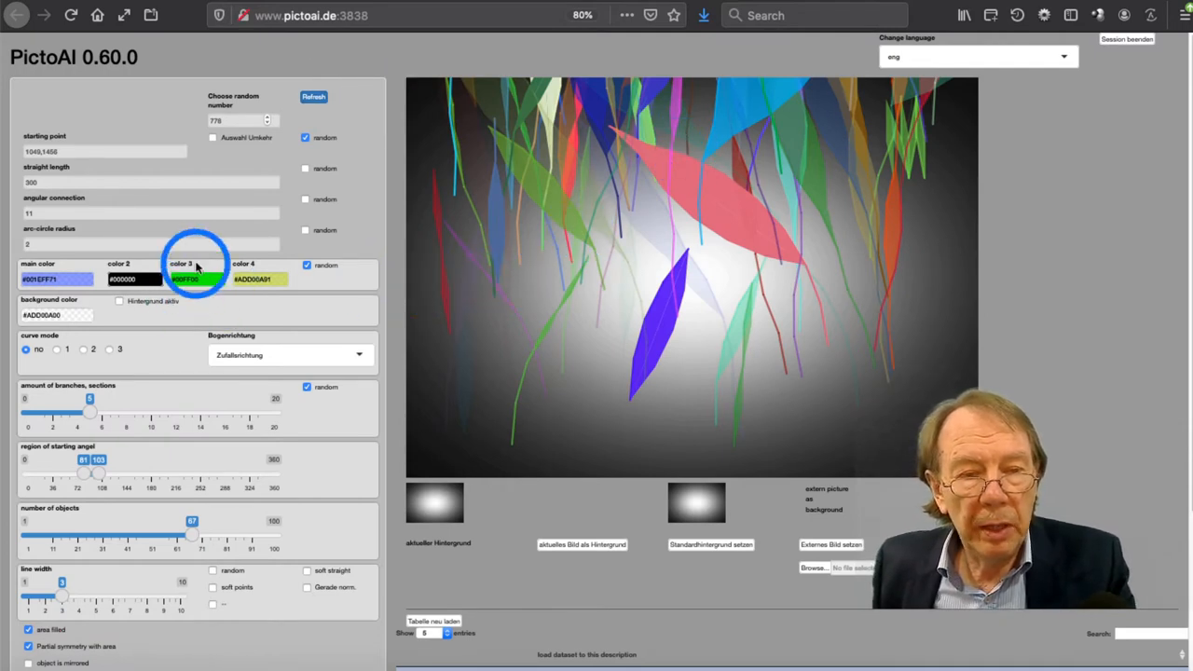
# Step: Set straight length 300,120 and mark a start region near the bottom centre, then redraw
pyautogui.click(94, 180)
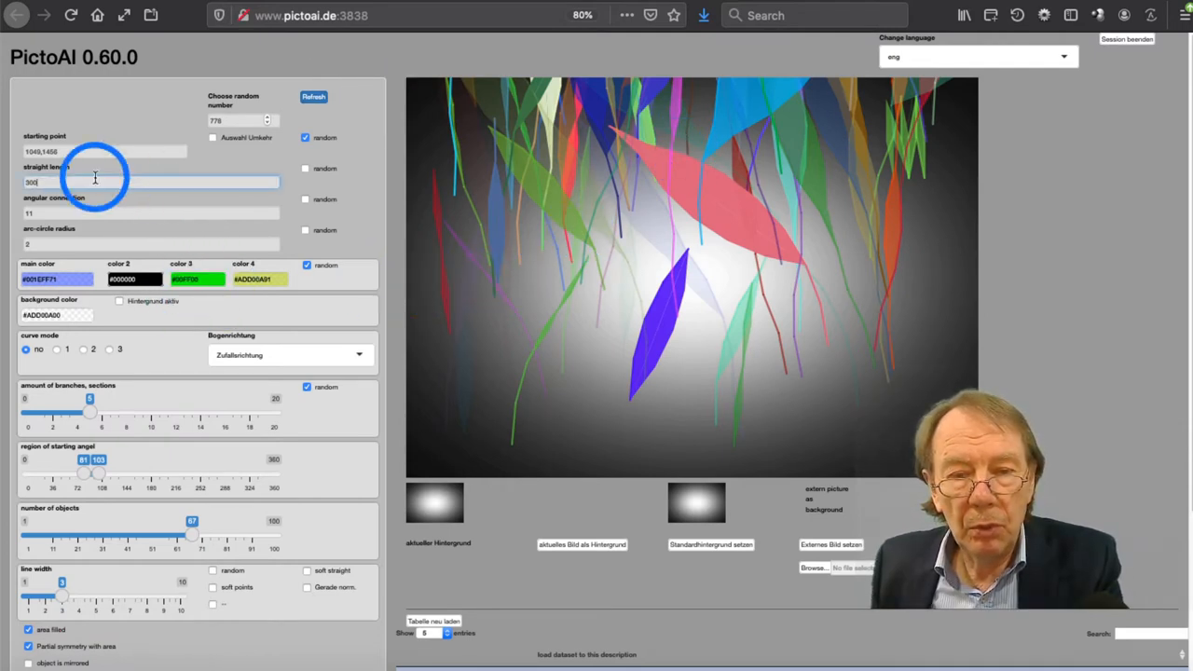
pyautogui.moveTo(572, 407); pyautogui.dragTo(792, 453)
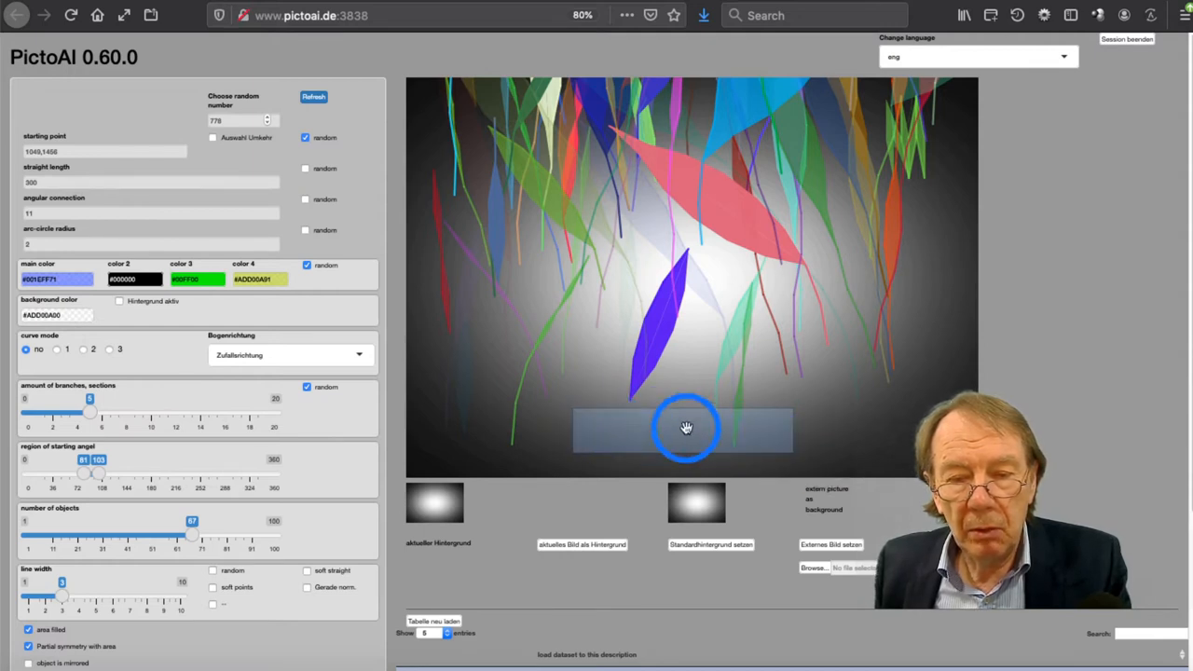
pyautogui.click(313, 98)
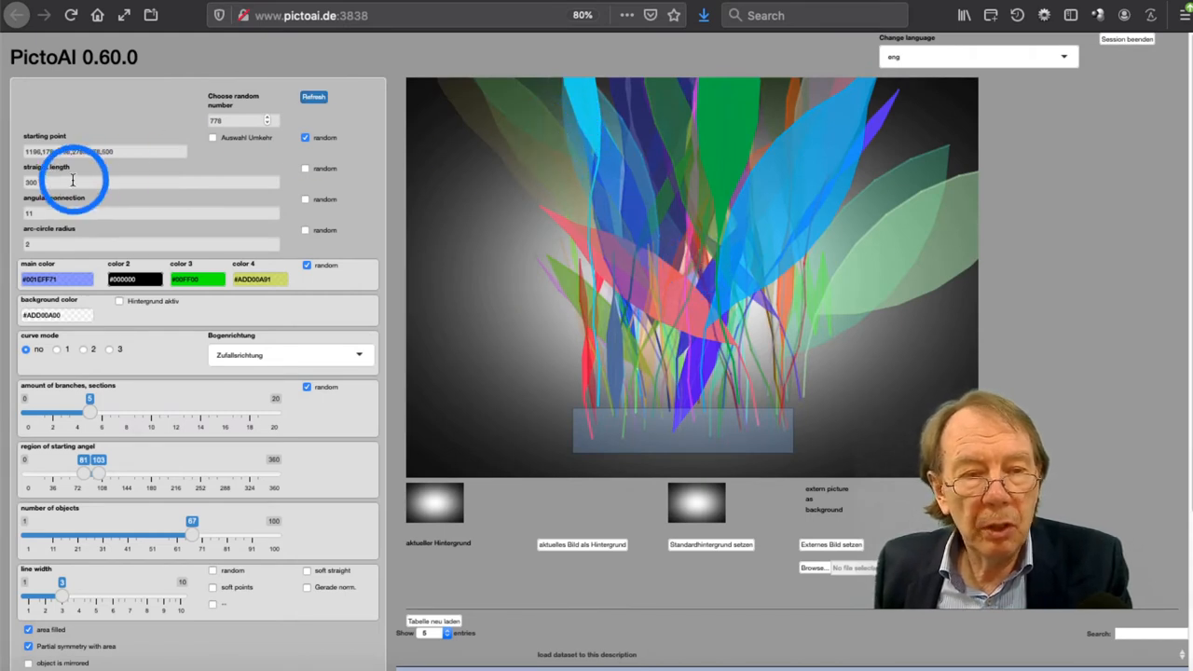
pyautogui.click(112, 182)
pyautogui.write(',120')
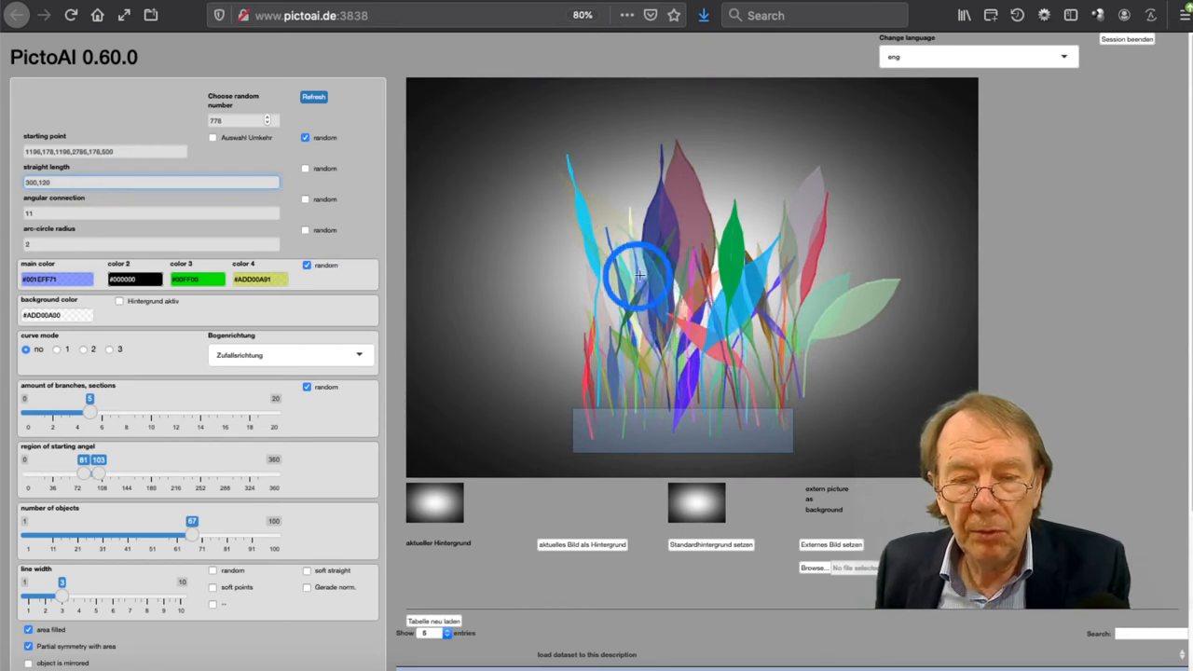
# Step: Shrink the start region to a small square so the bouquet rises from one base
pyautogui.click(566, 433)
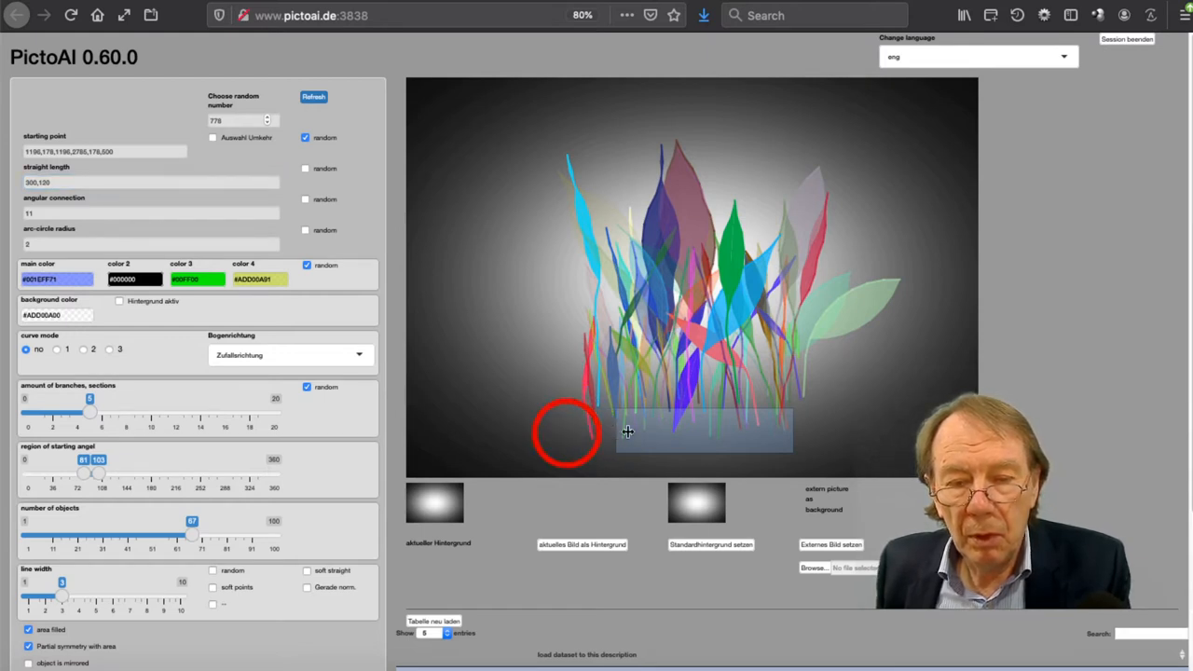
pyautogui.moveTo(632, 431); pyautogui.dragTo(638, 430)
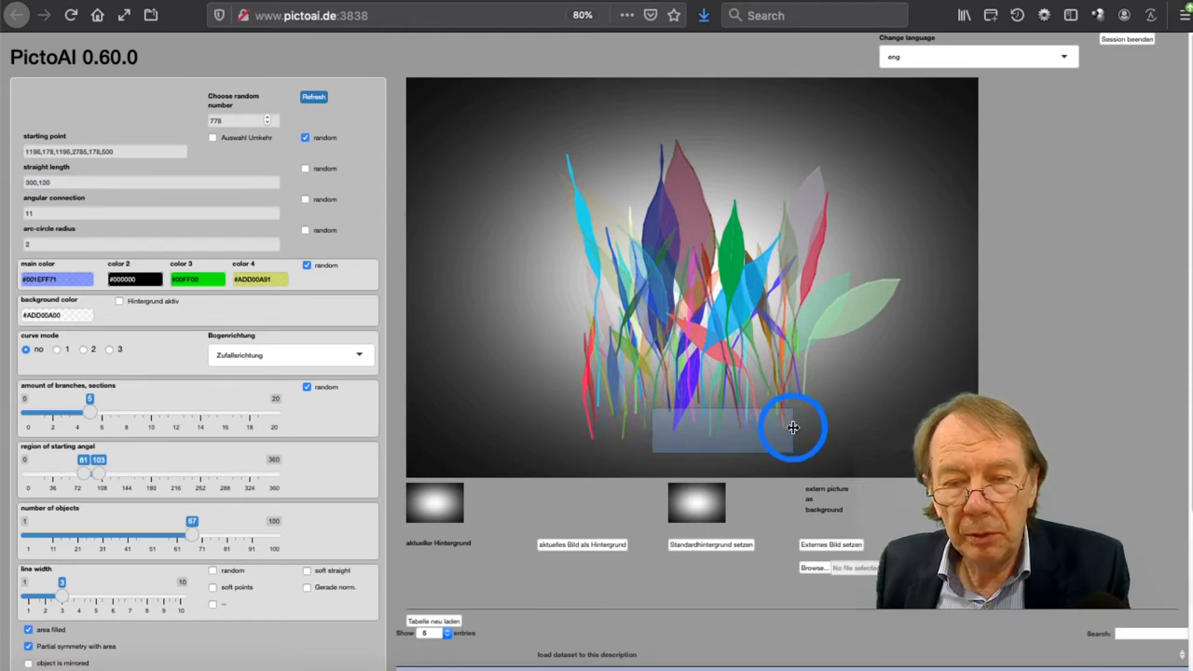
pyautogui.moveTo(792, 427); pyautogui.dragTo(705, 430)
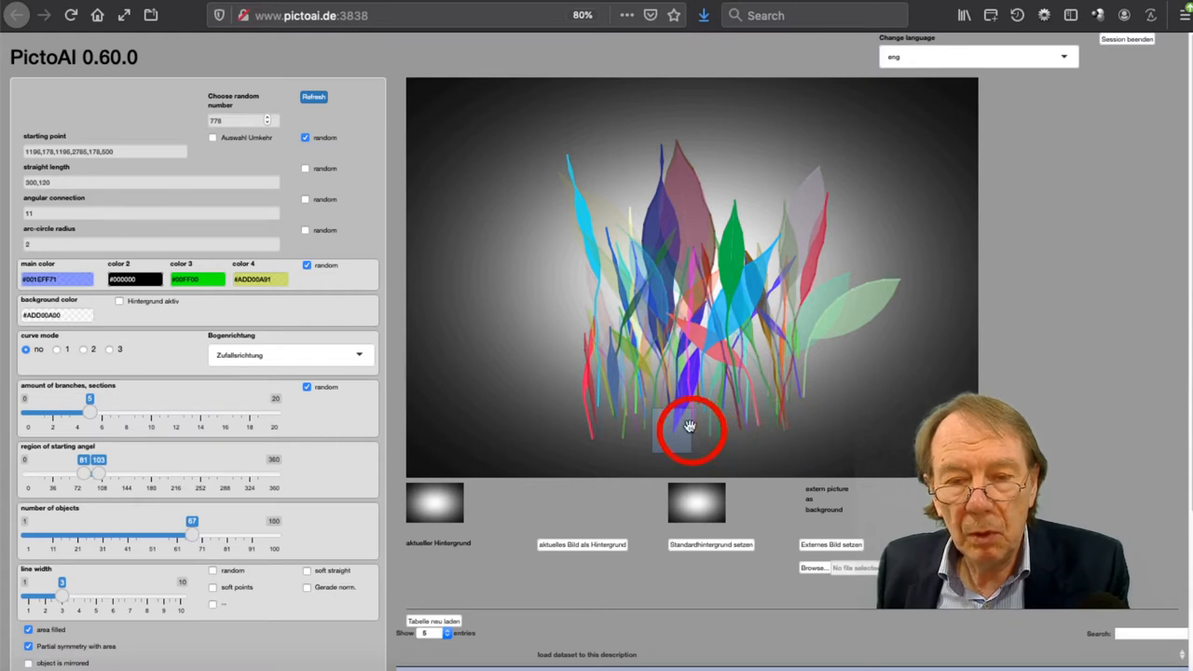
pyautogui.click(314, 100)
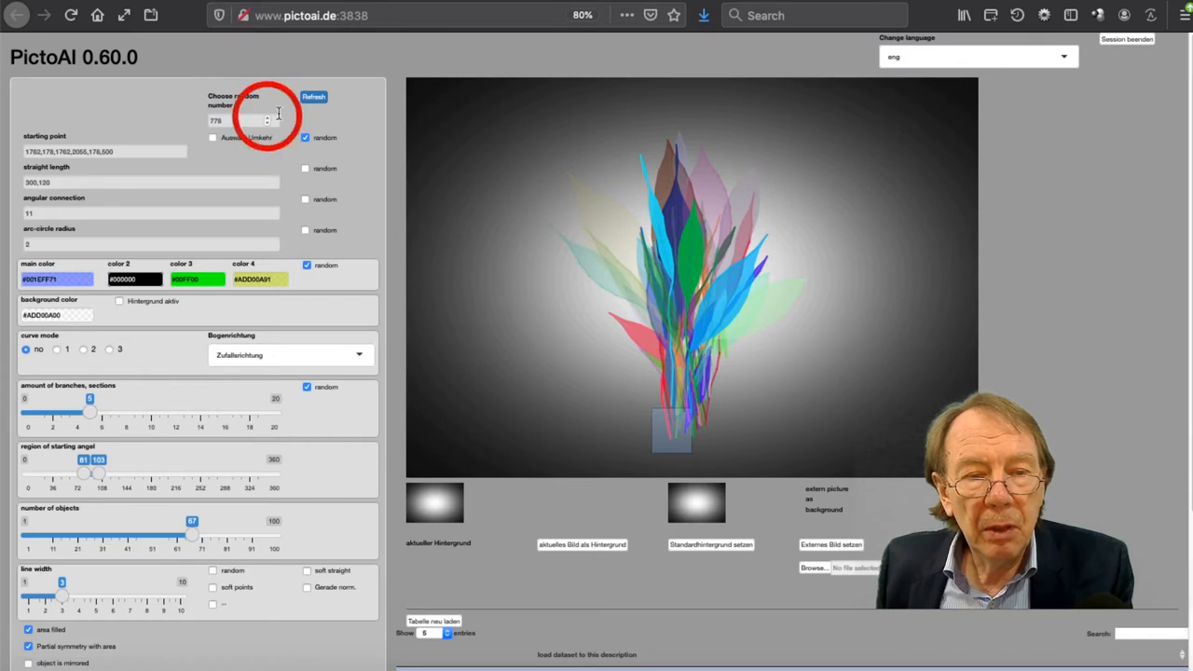
# Step: Redraw the leaf bouquet with random number 779 for a new variant
pyautogui.click(318, 100)
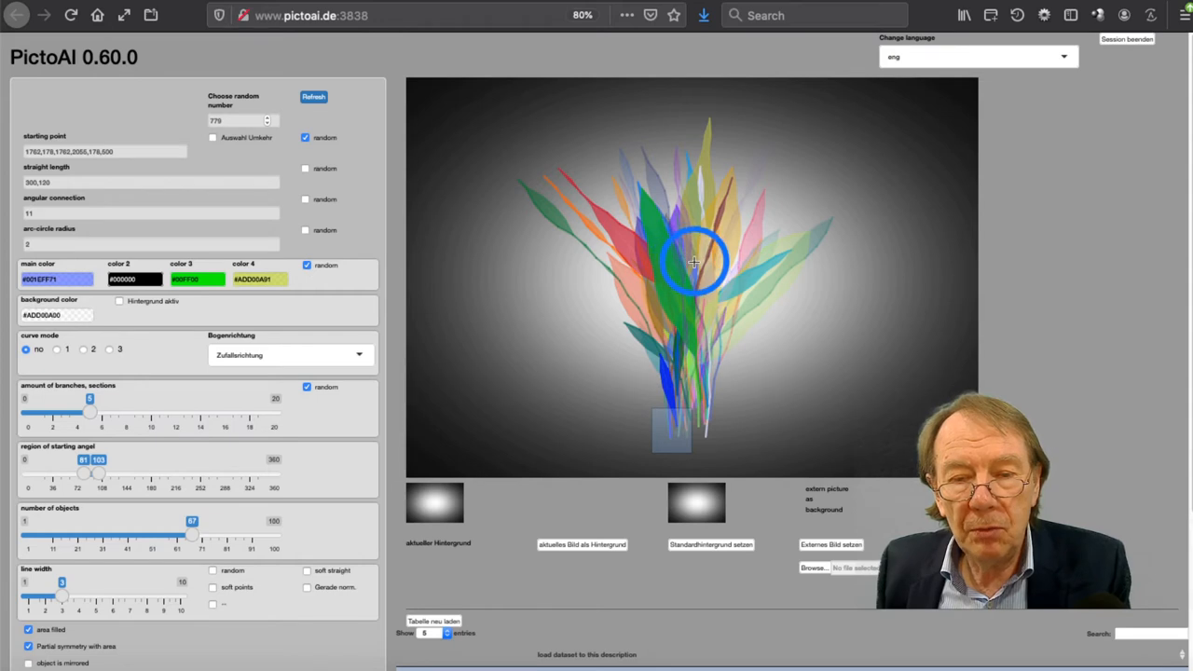
pyautogui.scroll(-3, 280, 103)
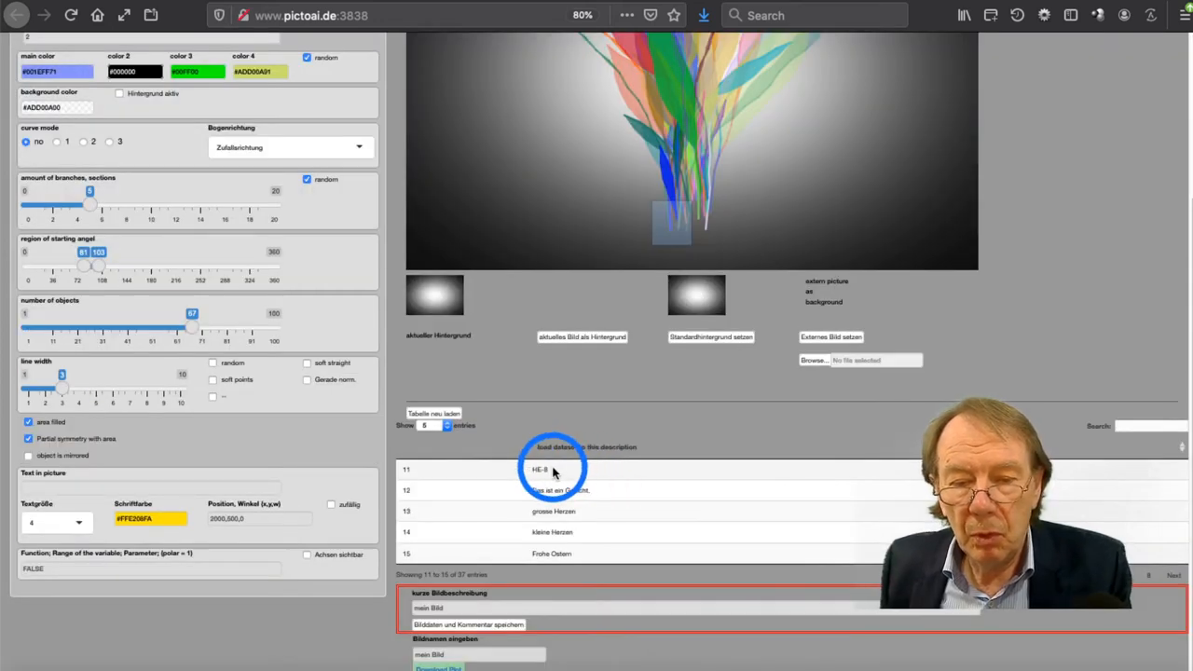
# Step: Load the saved HE-8 Happy Easter dataset row and render it
pyautogui.click(553, 470)
pyautogui.scroll(3, 520, 464)
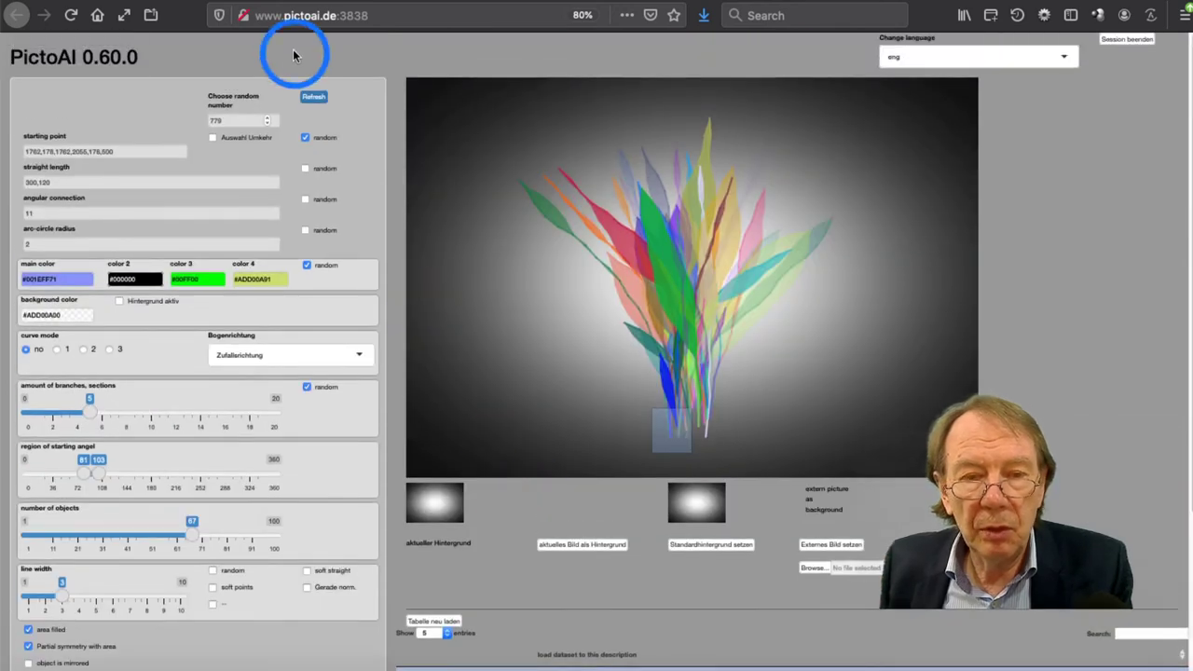
pyautogui.click(313, 96)
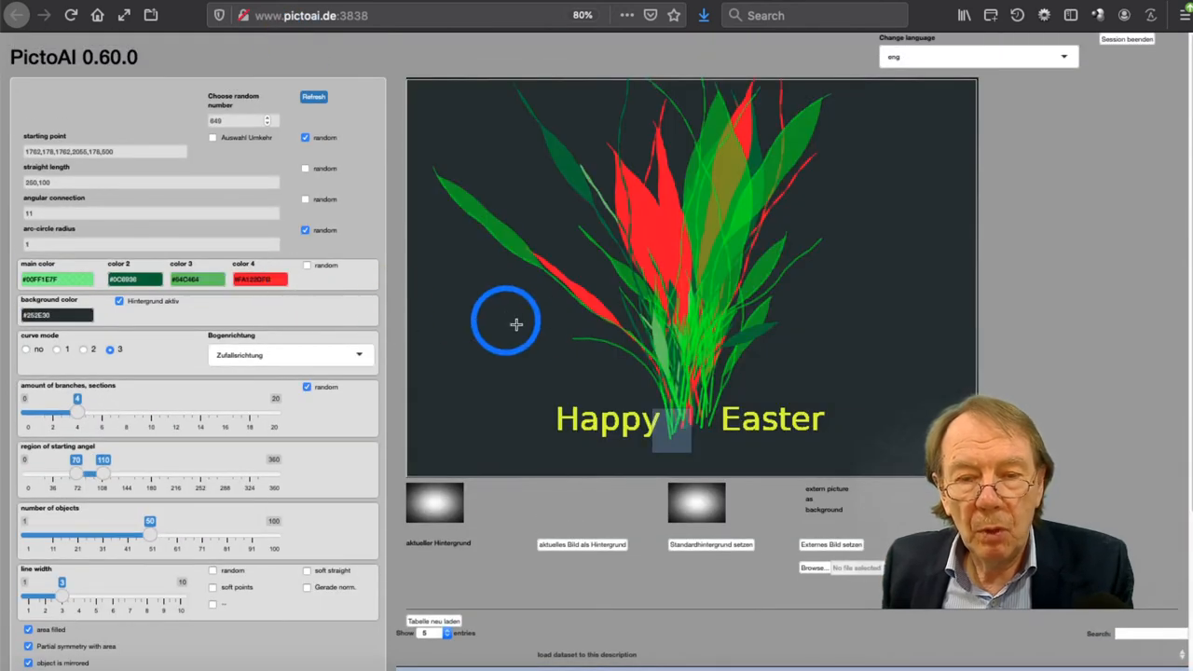
pyautogui.scroll(-1, 530, 325)
pyautogui.scroll(-1, 530, 326)
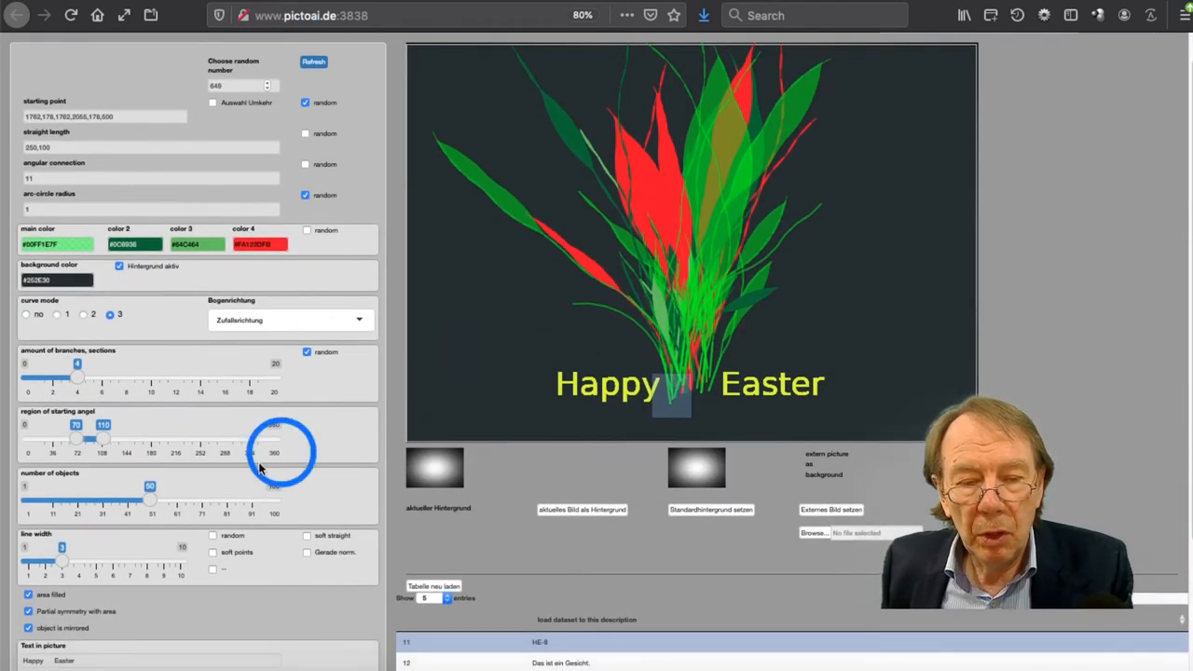
pyautogui.scroll(-3, 272, 508)
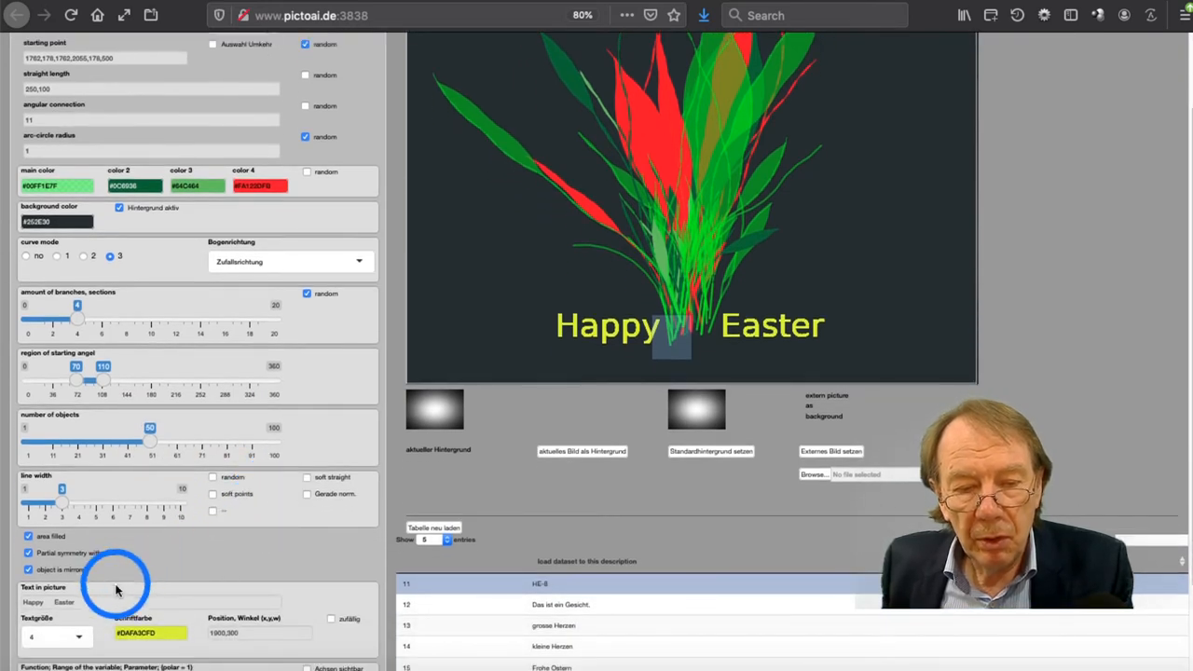
pyautogui.scroll(-3, 154, 590)
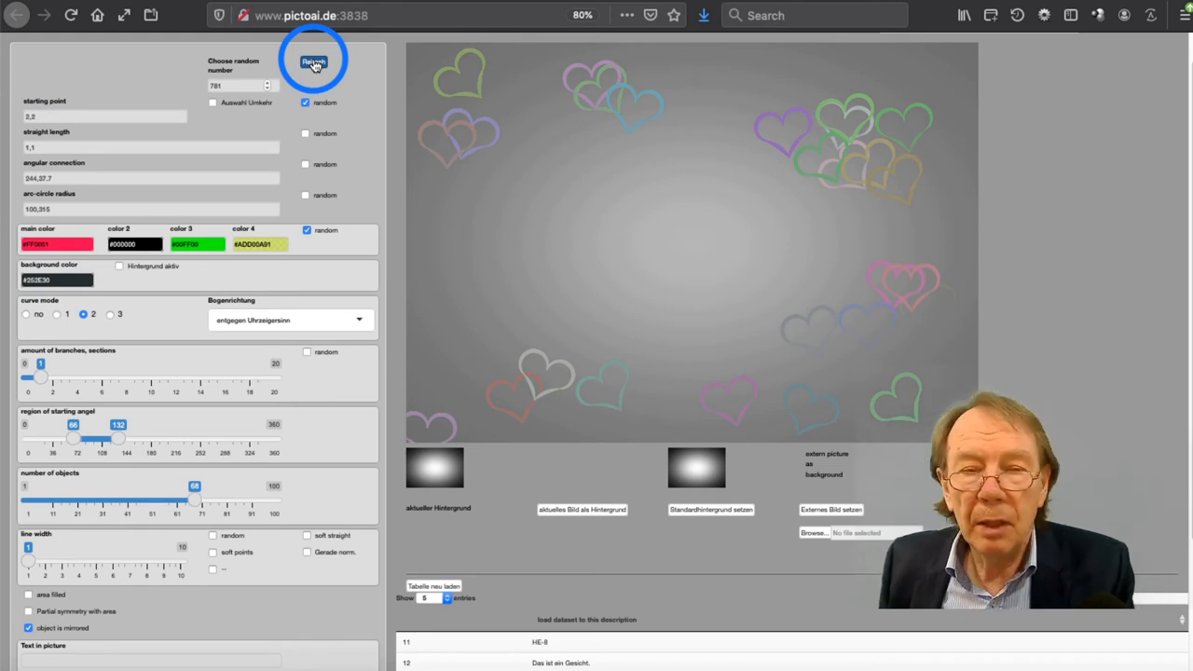
# Step: Render the hearts dataset fully as many multicoloured outline hearts on grey
pyautogui.click(313, 63)
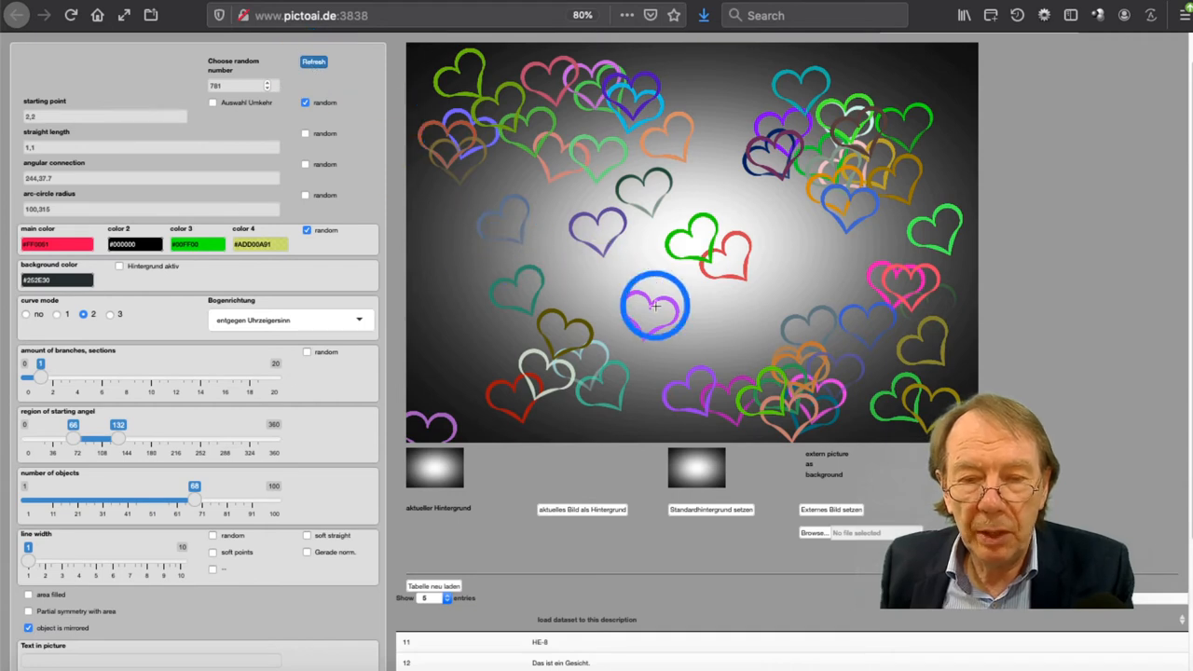
pyautogui.scroll(-1, 447, 447)
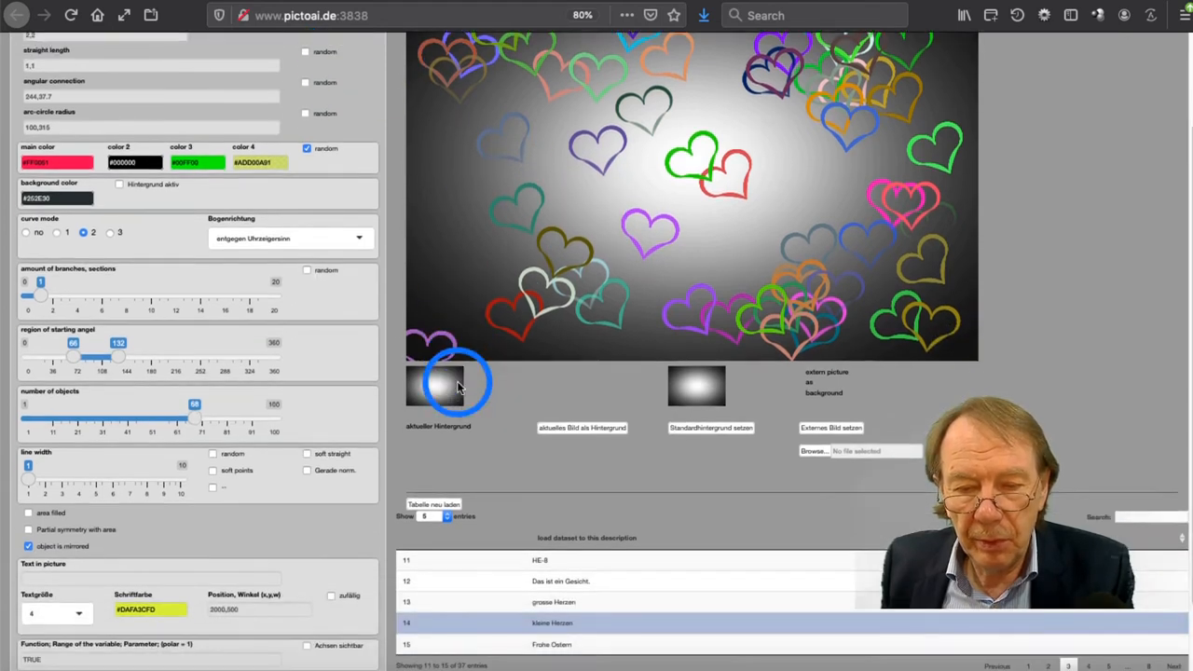
pyautogui.scroll(-1, 454, 386)
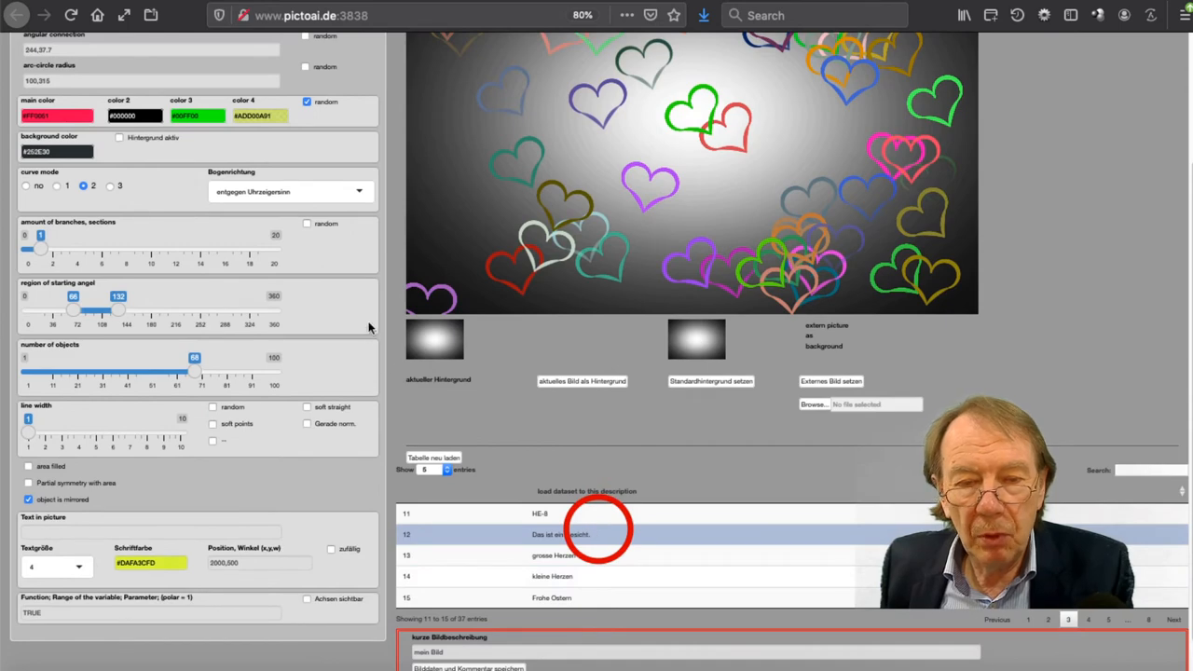
pyautogui.scroll(2, 392, 308)
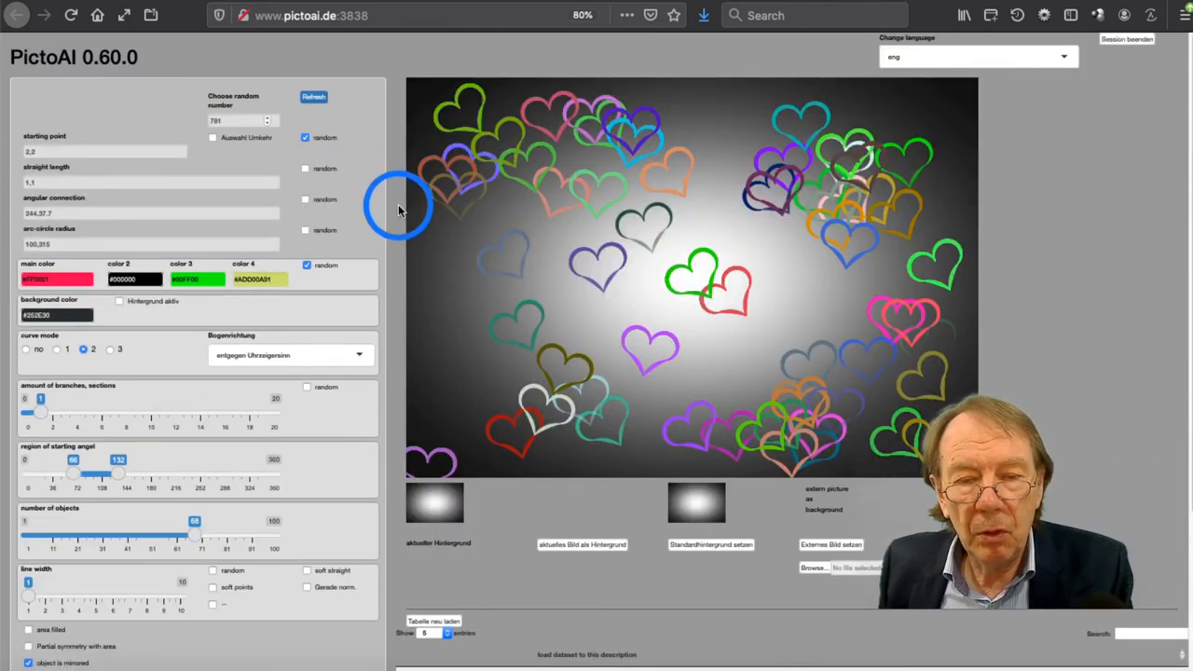
# Step: Generate a new random drawing and raise the number of faces to about 24, then redraw
pyautogui.click(313, 97)
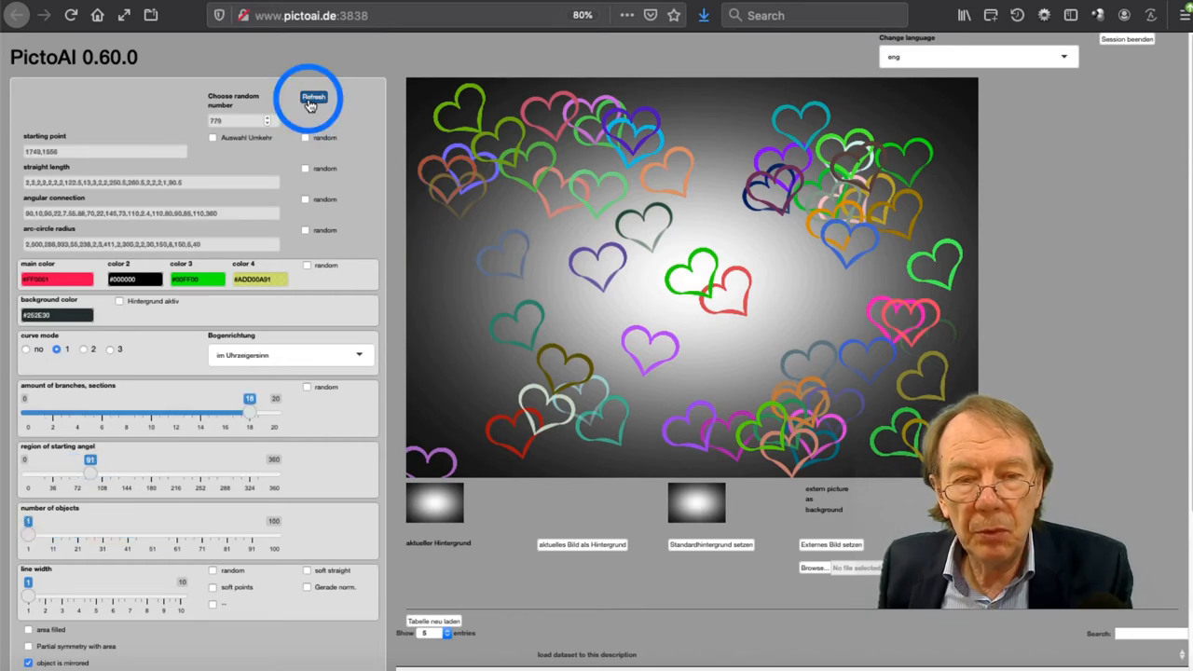
pyautogui.scroll(-3, 336, 344)
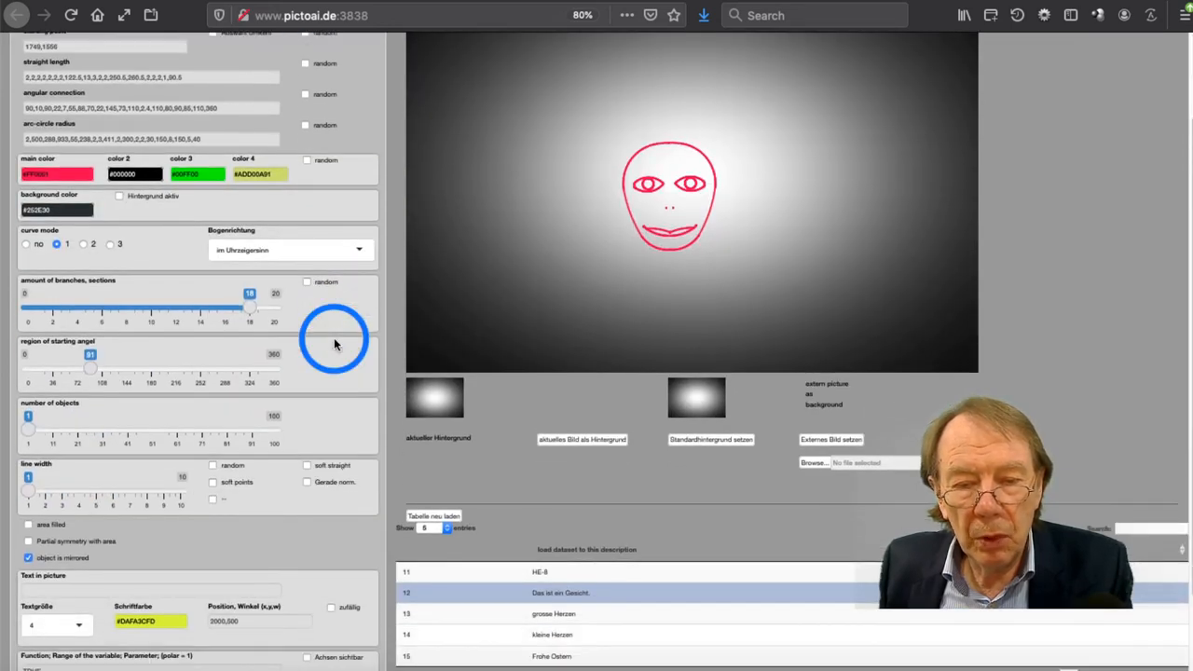
pyautogui.scroll(2, 333, 338)
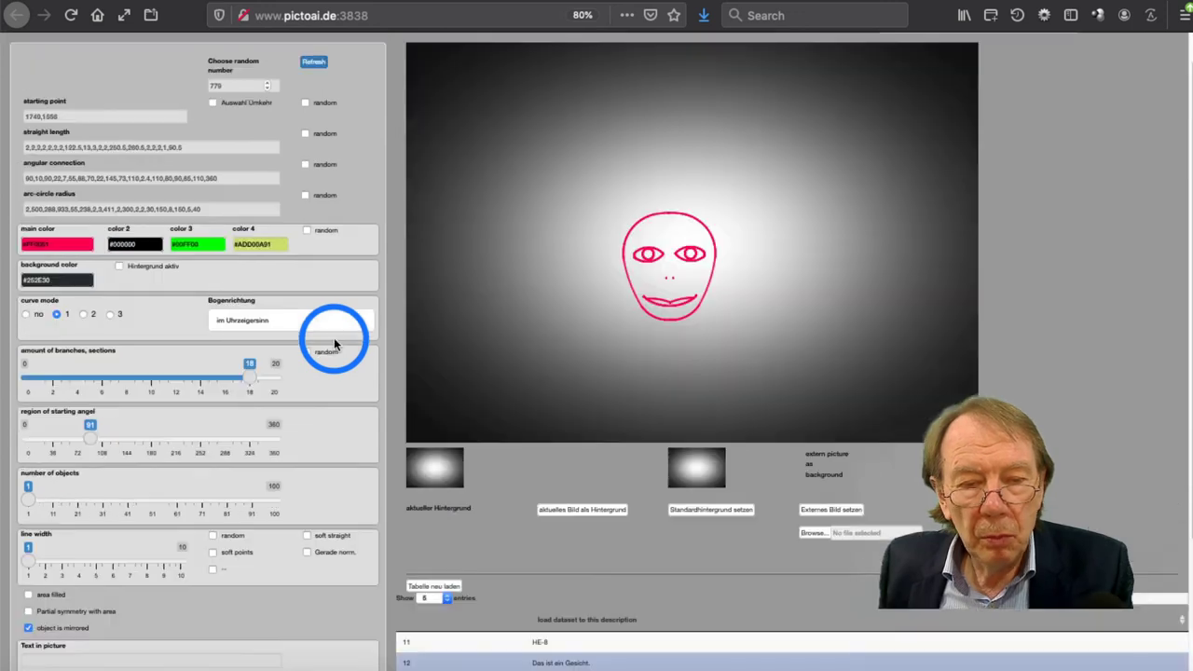
pyautogui.click(28, 503)
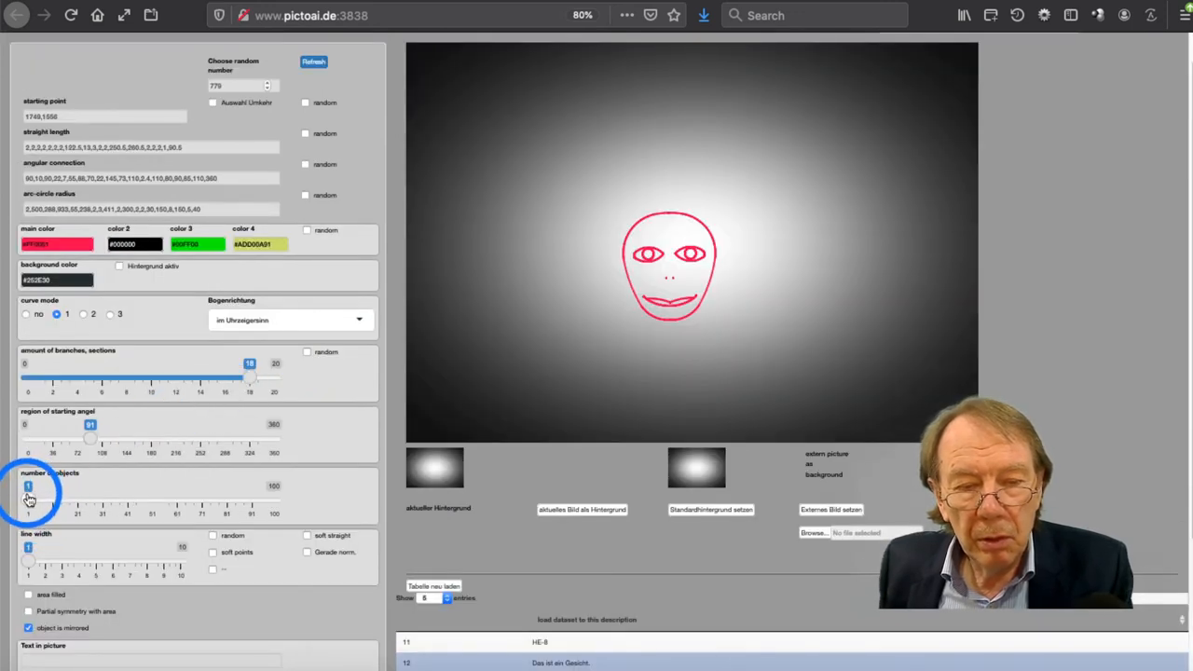
pyautogui.moveTo(28, 503); pyautogui.dragTo(102, 507)
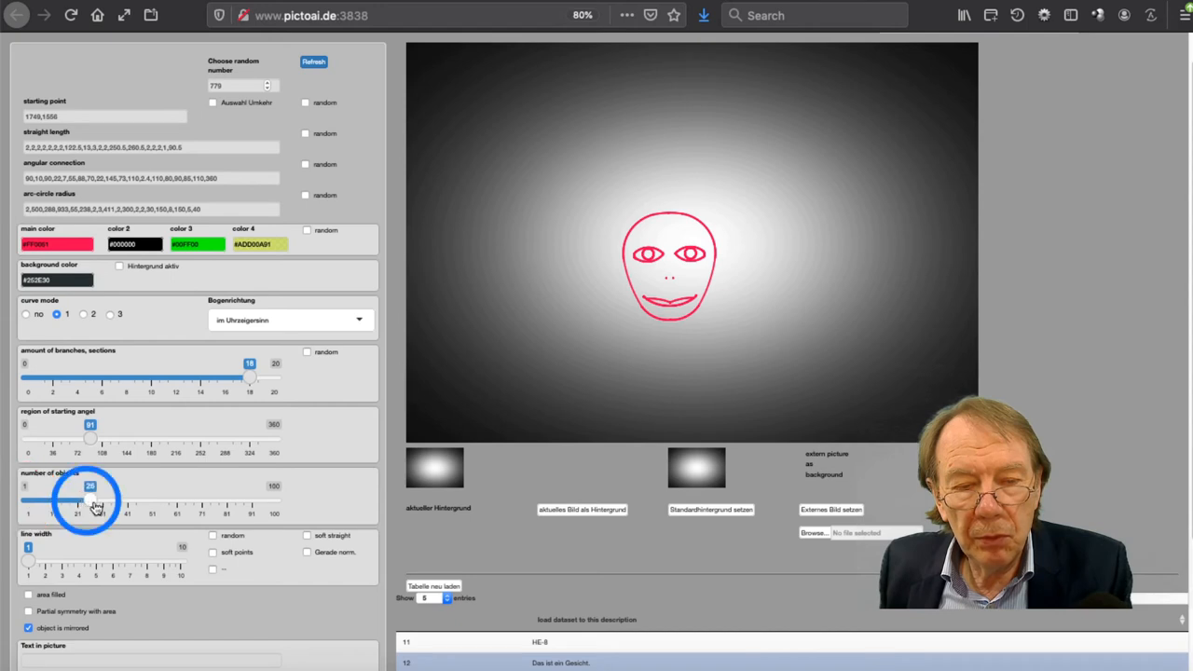
pyautogui.click(314, 61)
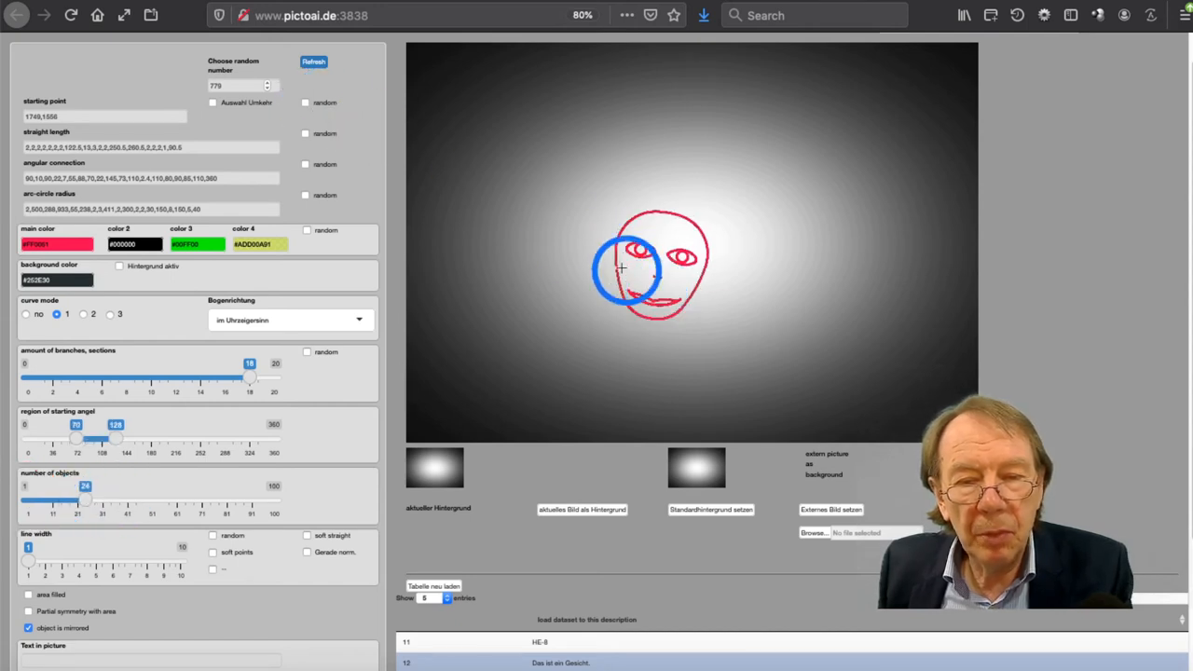
# Step: Let the faces' starting points and colours vary randomly and redraw the scattered picture
pyautogui.click(304, 103)
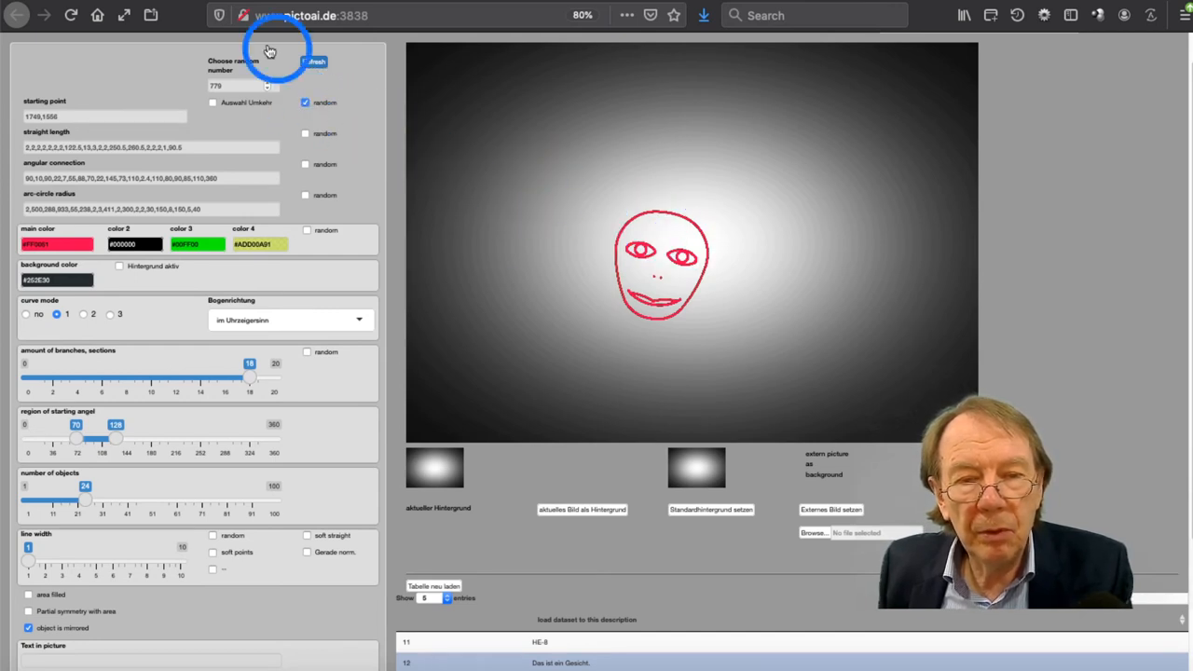
pyautogui.click(313, 61)
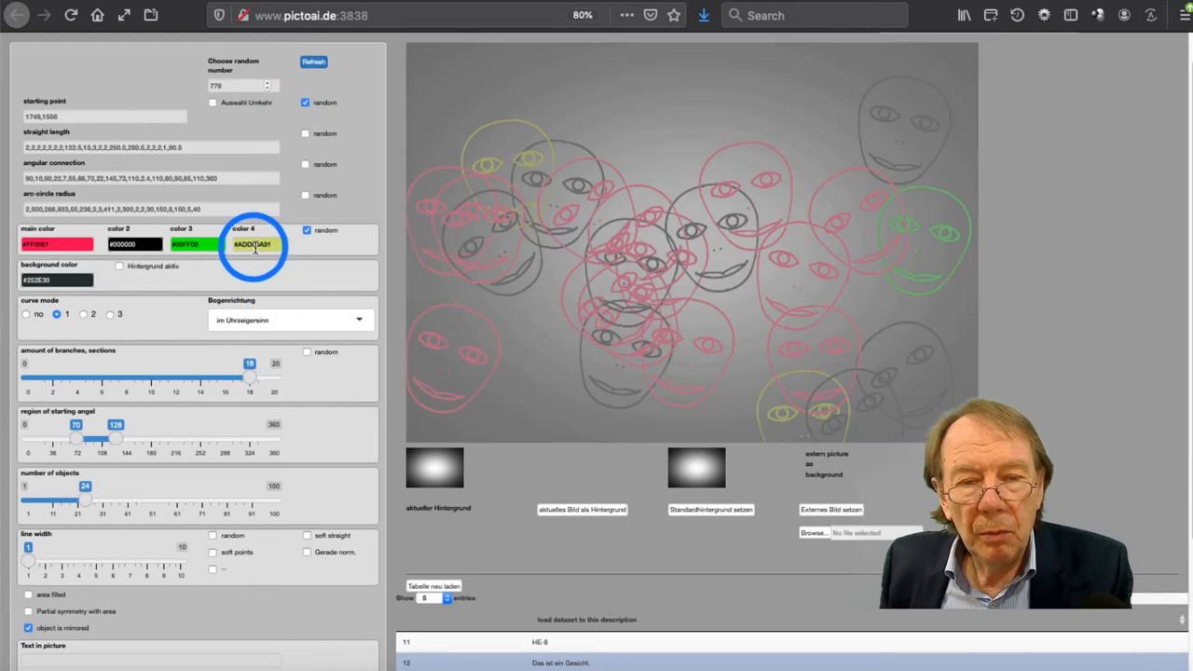
pyautogui.click(307, 230)
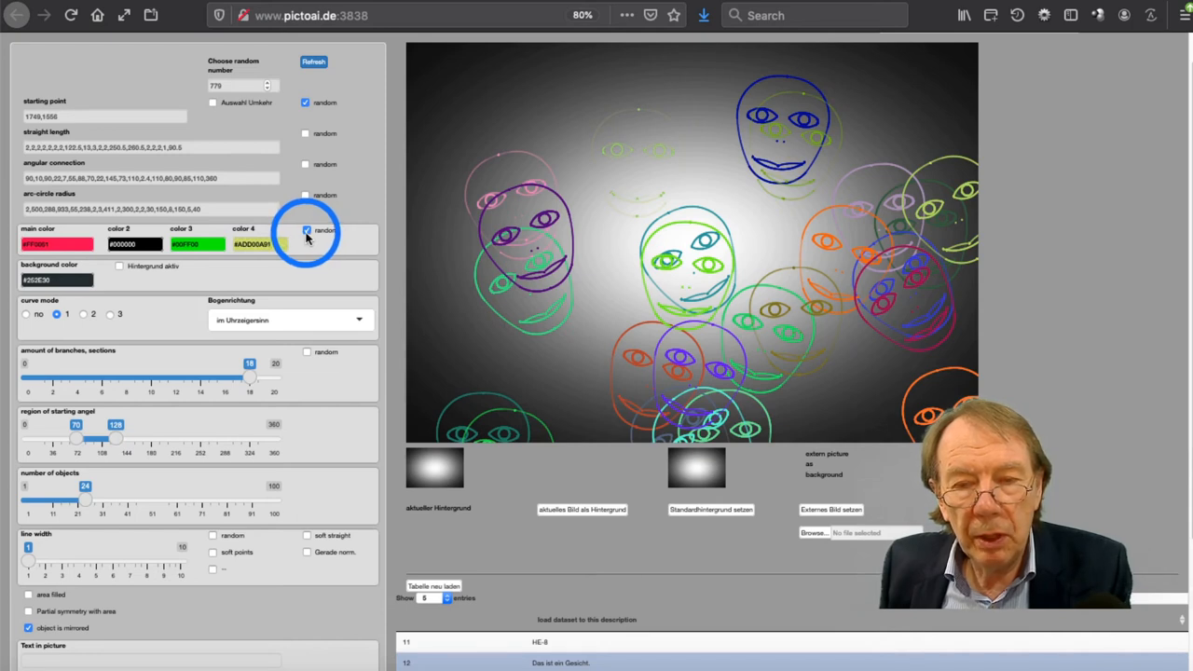
pyautogui.click(90, 243)
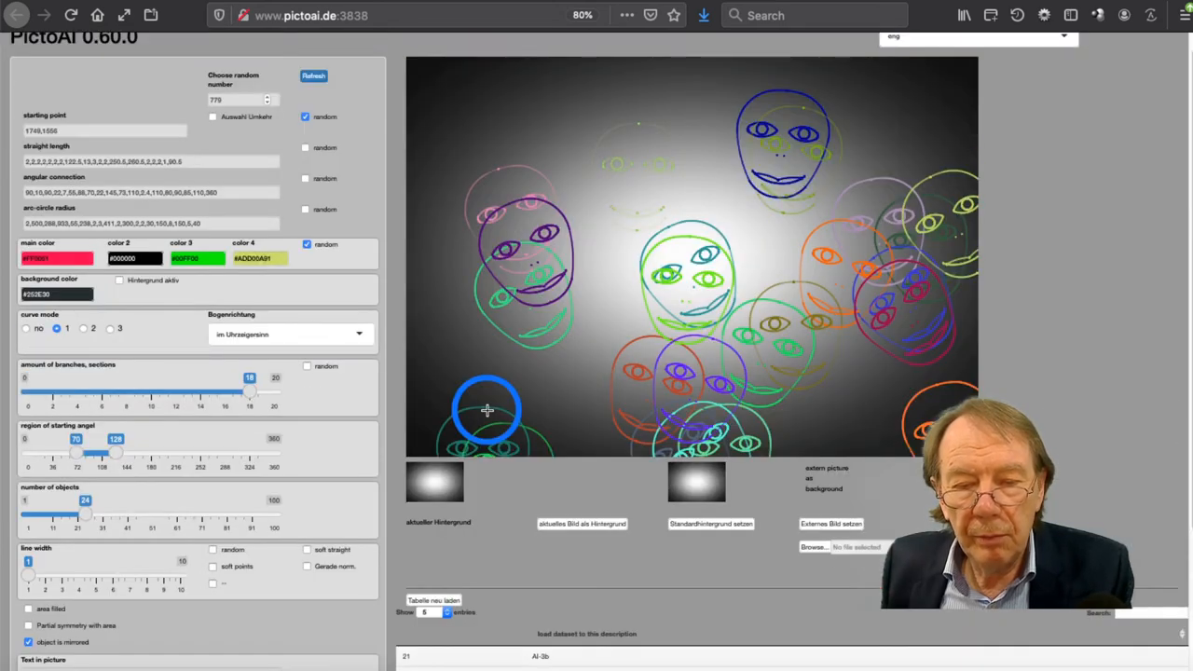
pyautogui.scroll(1, 486, 410)
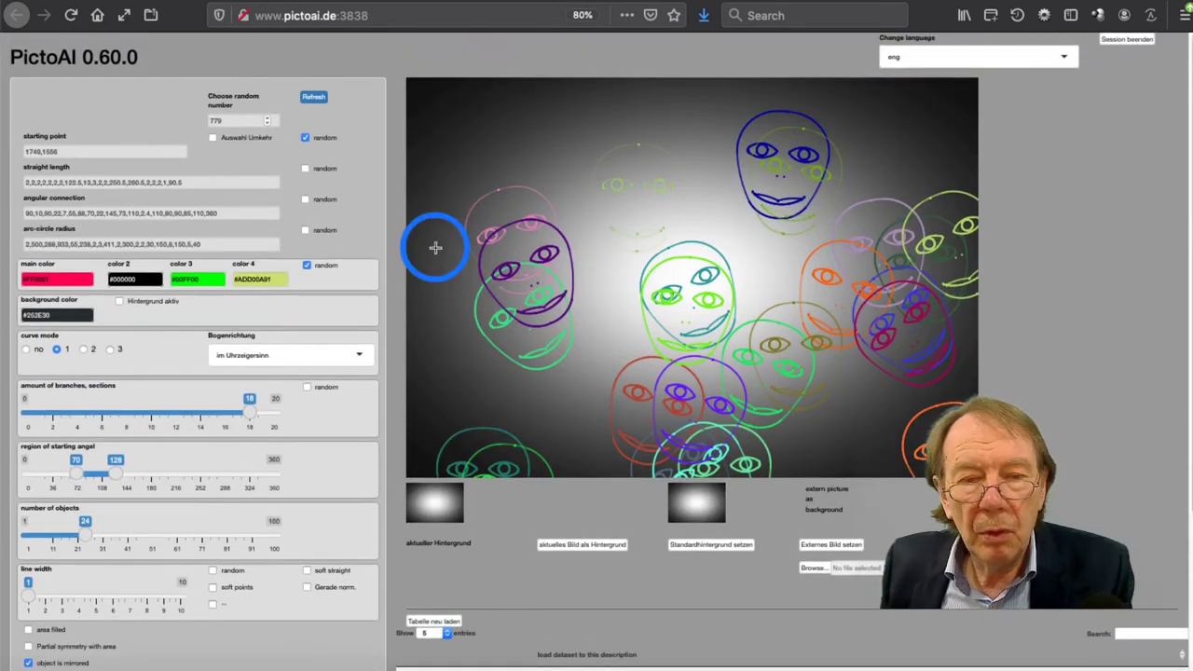
# Step: Render the cloud picture and switch it to soft straight strokes for a soft blue sky
pyautogui.click(314, 99)
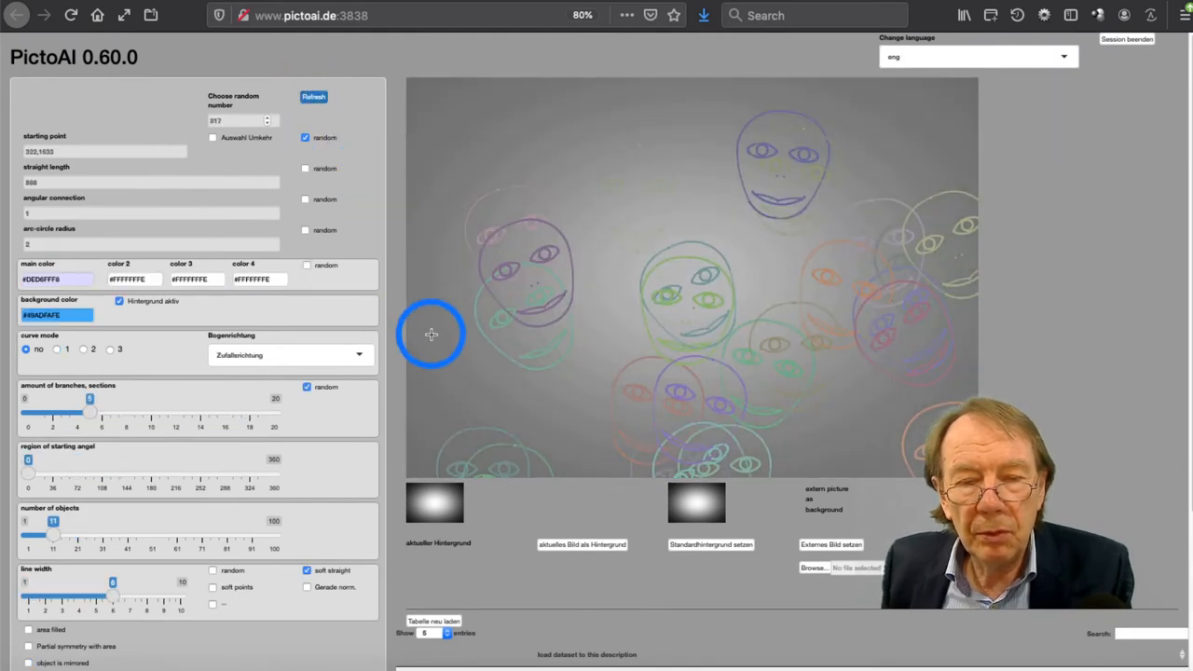
pyautogui.scroll(-1, 559, 419)
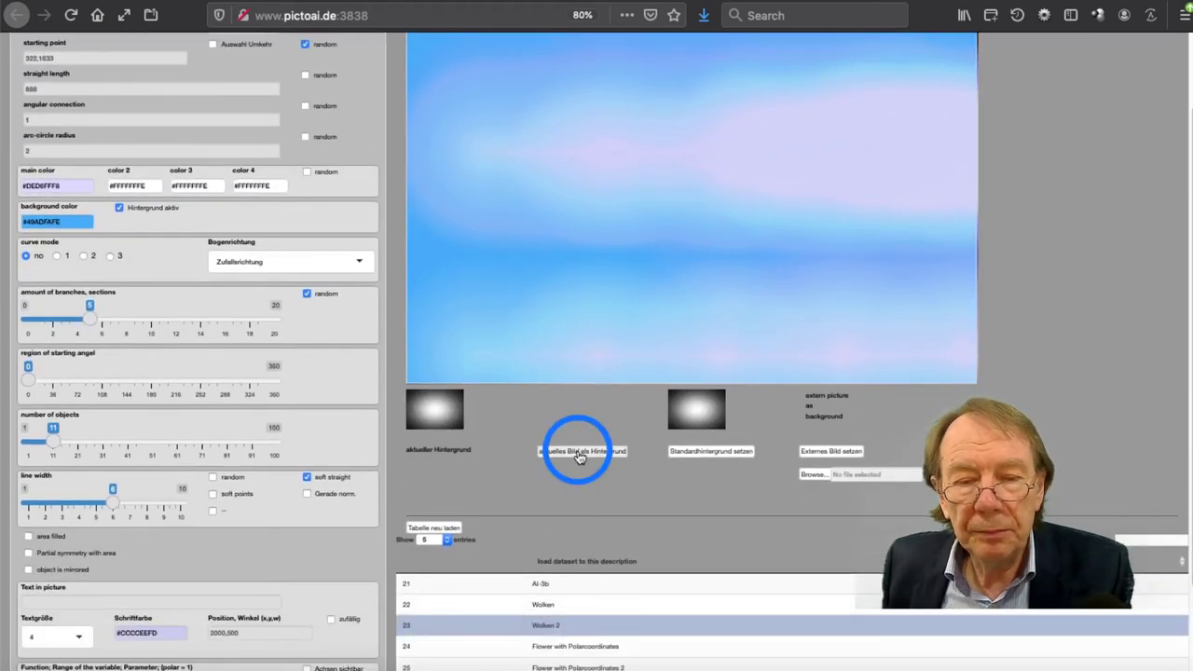
pyautogui.scroll(-3, 577, 449)
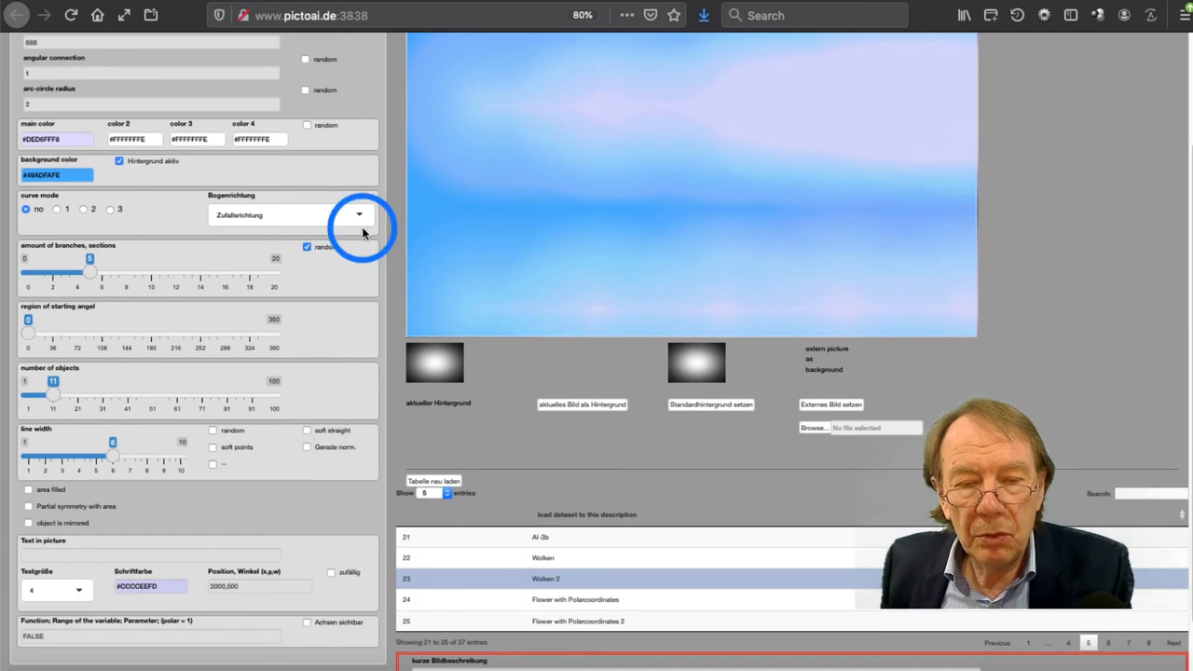
pyautogui.scroll(4, 362, 212)
pyautogui.click(309, 100)
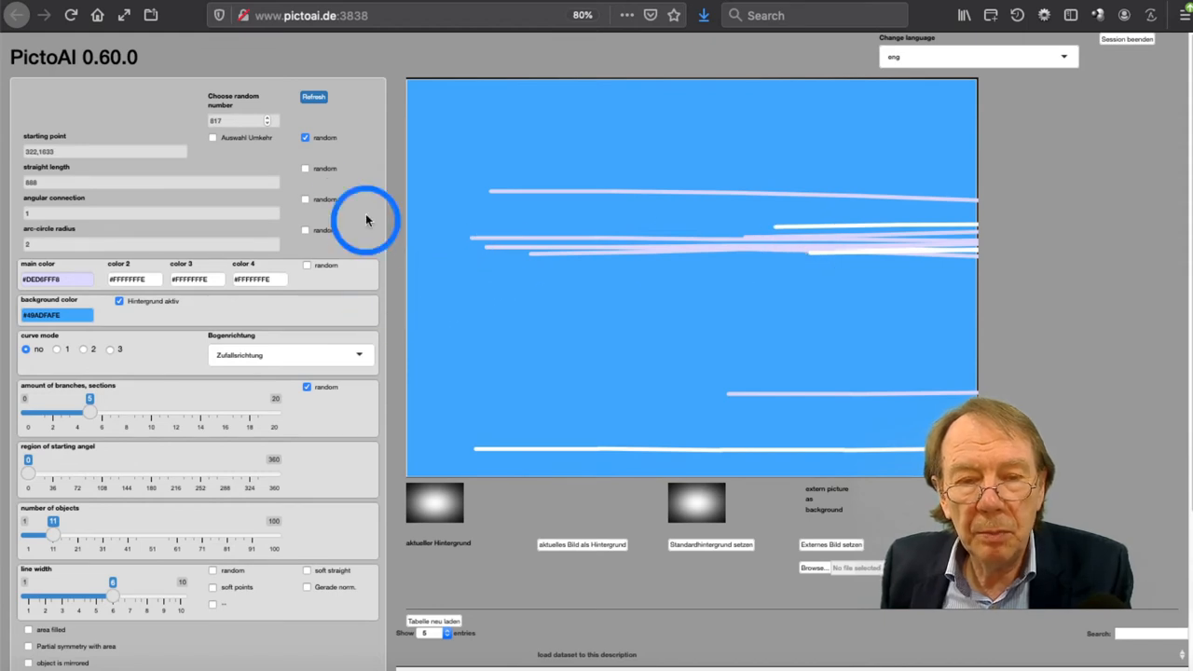
pyautogui.click(306, 570)
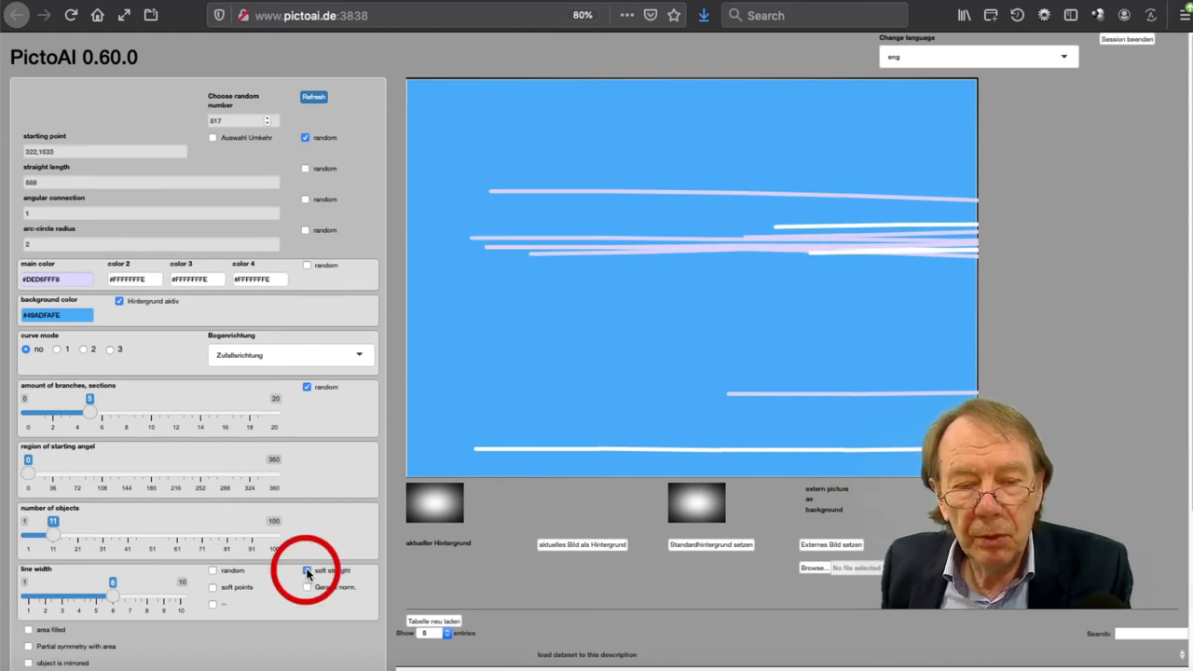
pyautogui.click(314, 100)
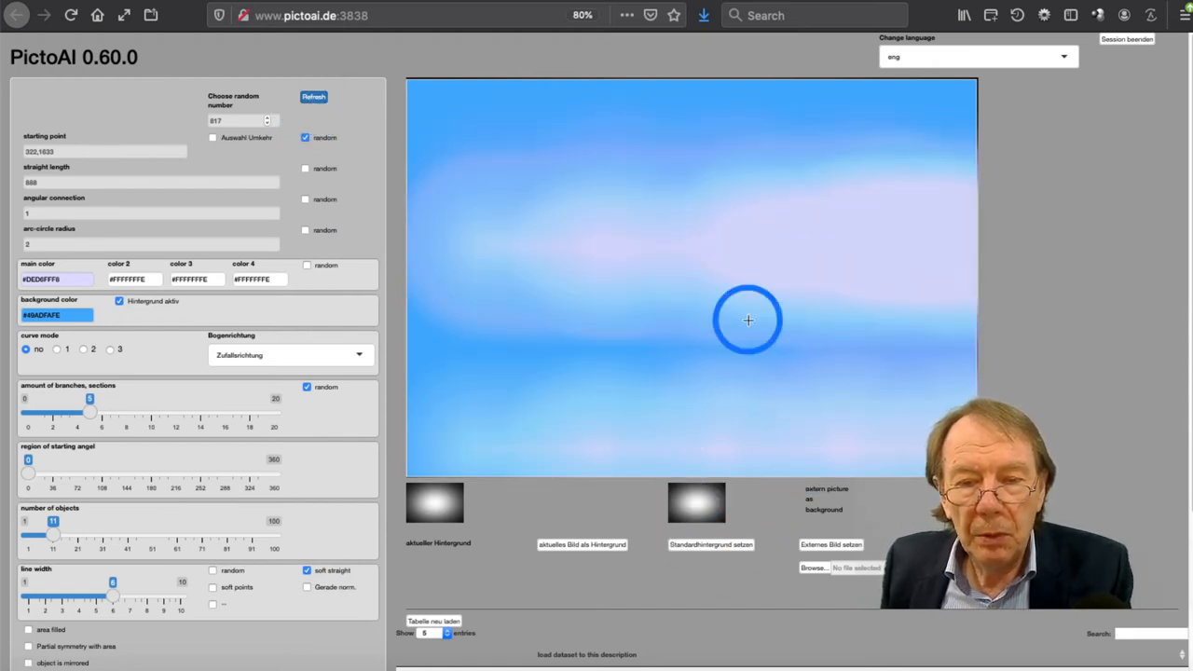
# Step: Use the current cloud picture as background and draw a new image over it
pyautogui.click(591, 548)
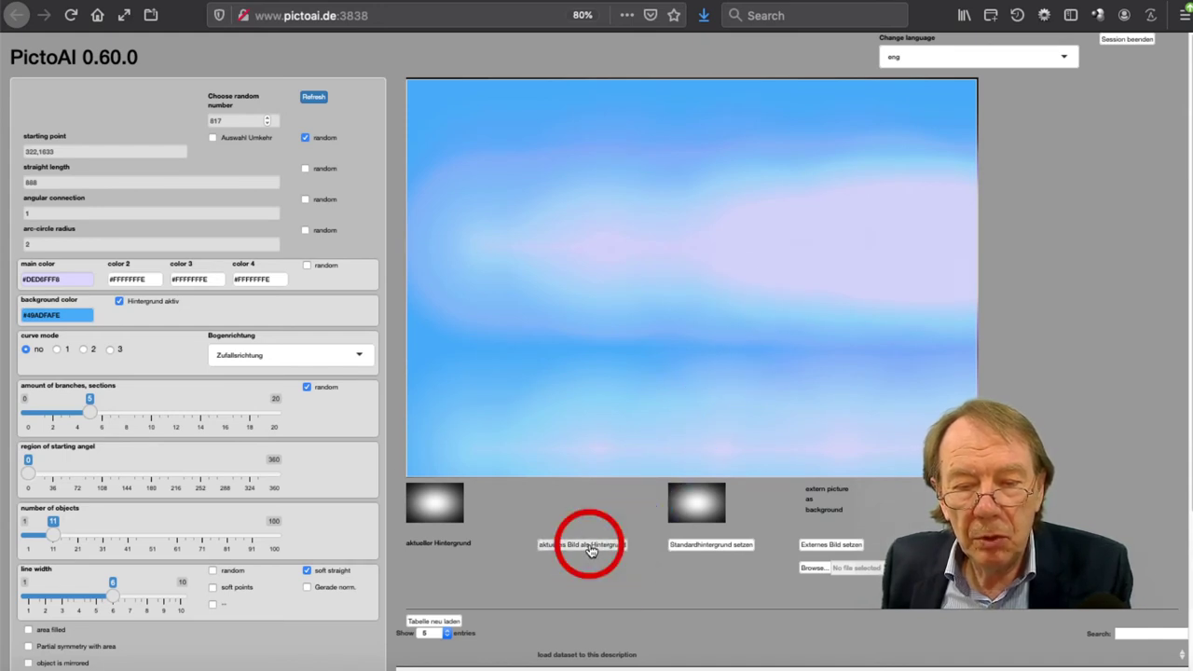
pyautogui.click(313, 97)
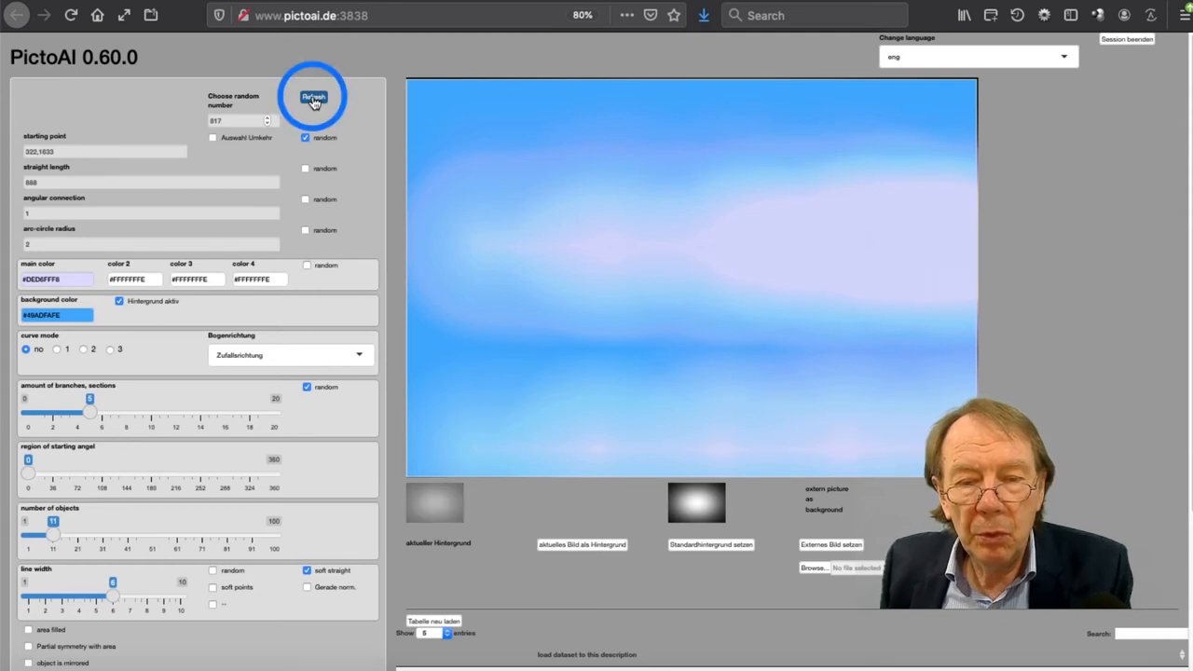
pyautogui.scroll(-2, 508, 444)
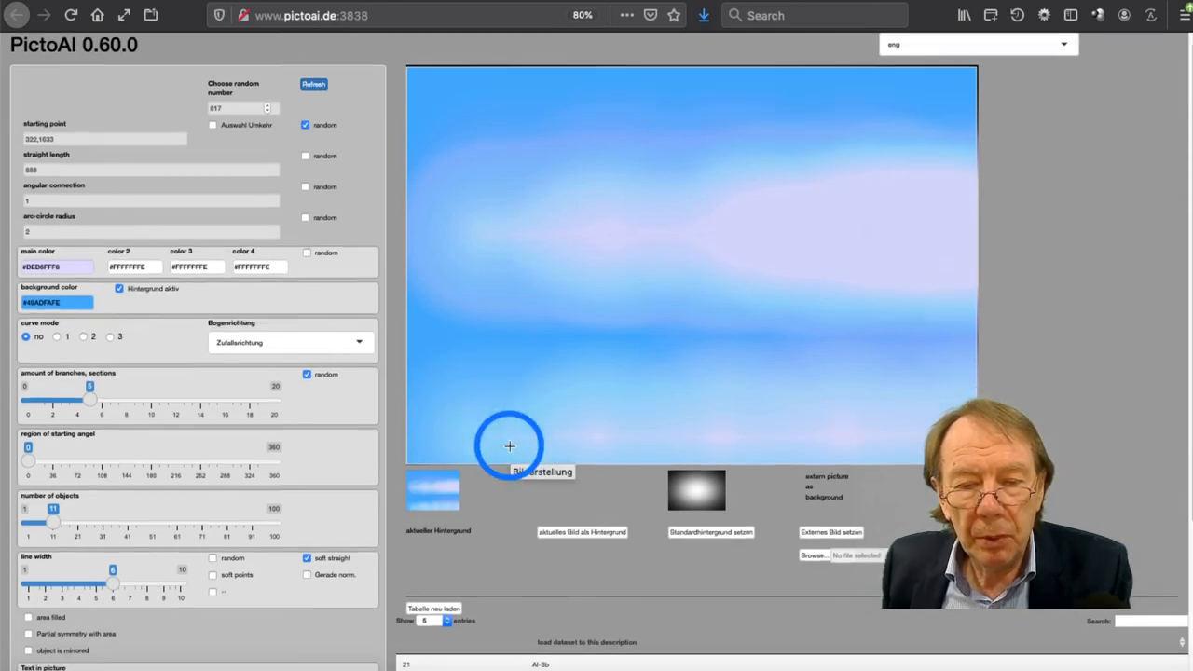
pyautogui.scroll(-3, 508, 444)
pyautogui.scroll(5, 508, 444)
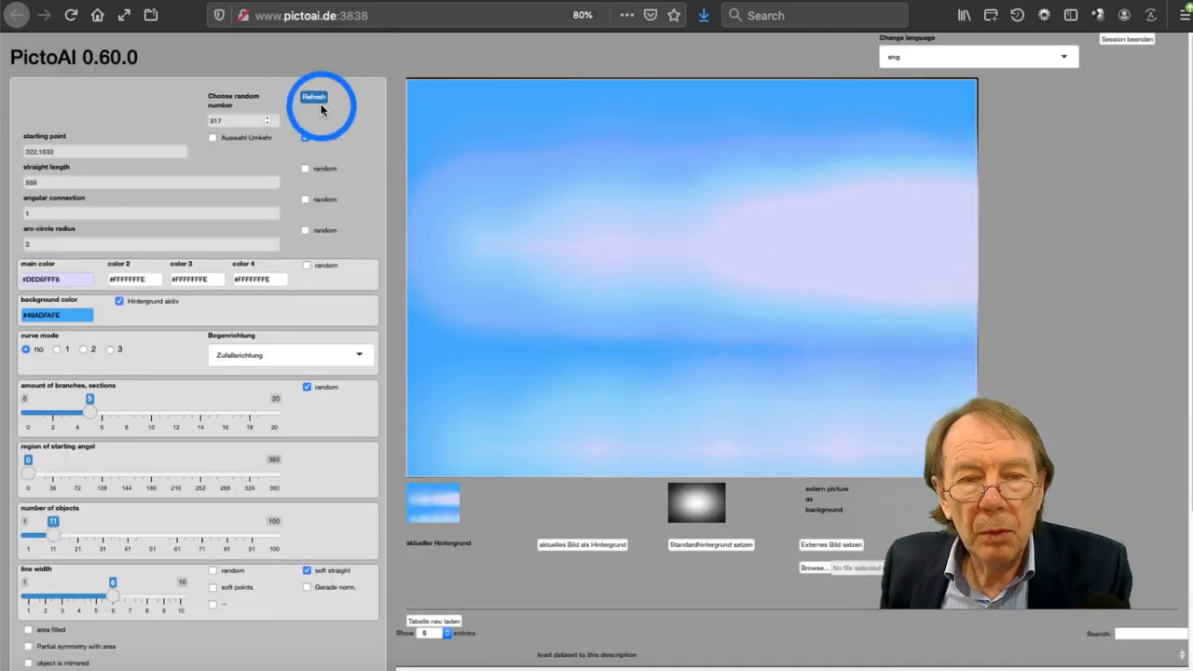
pyautogui.click(315, 99)
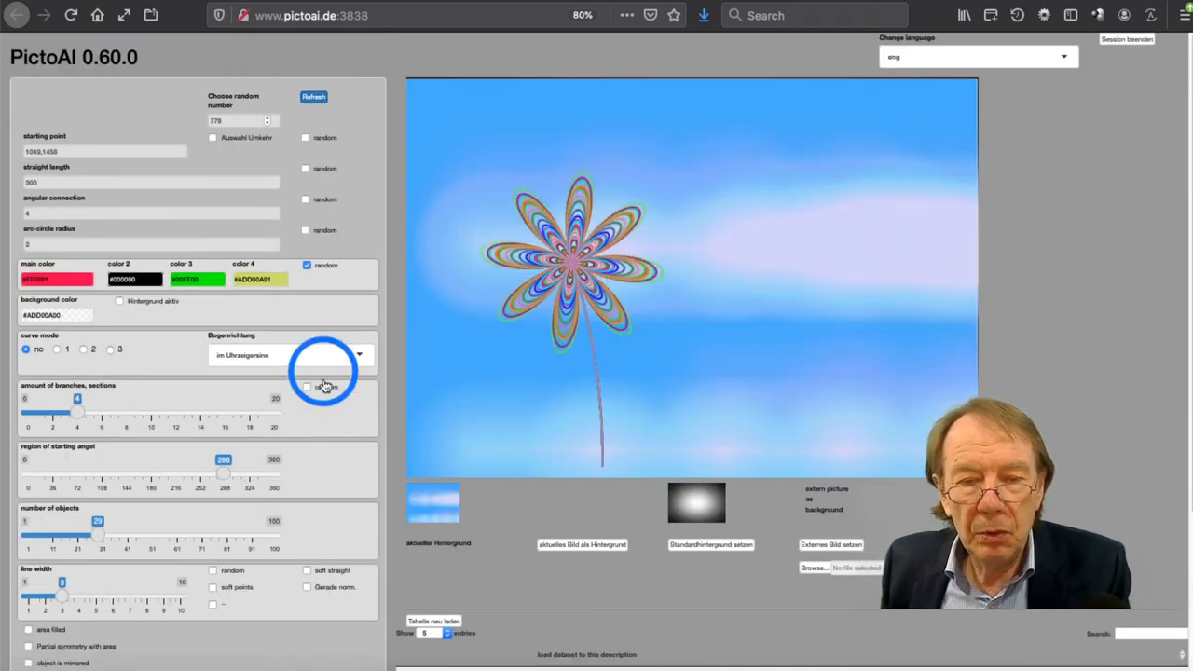
pyautogui.scroll(-1, 320, 427)
pyautogui.scroll(-2, 320, 427)
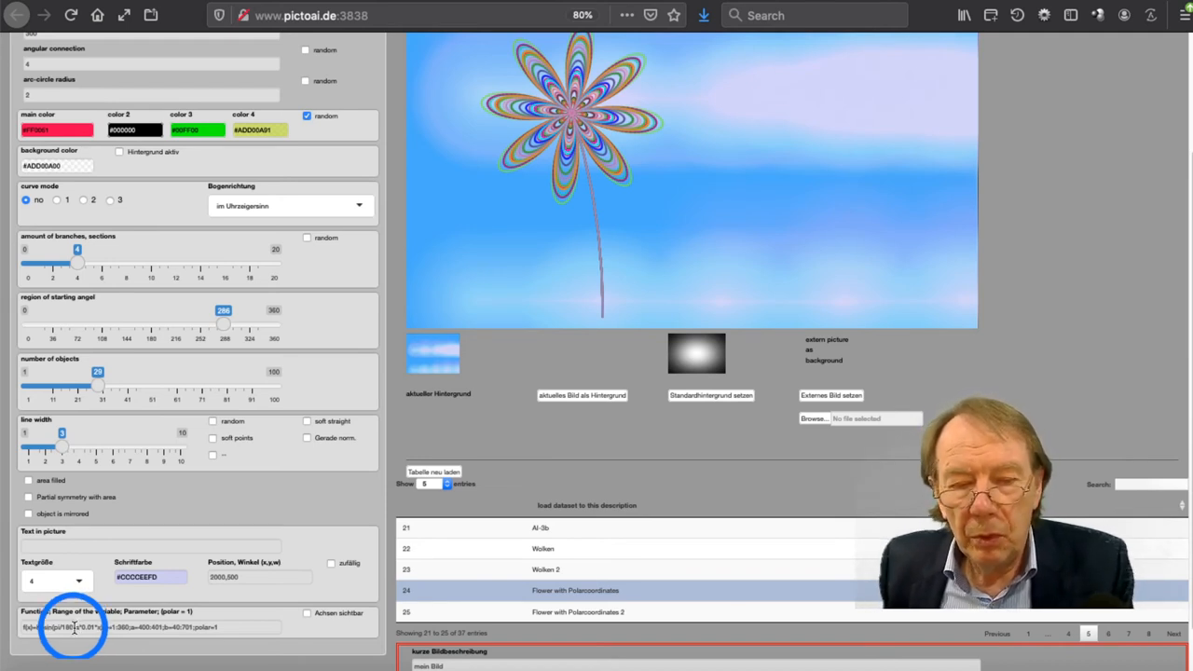
# Step: Re-render the polar-coordinate flower with its long stem over the cloud background
pyautogui.press('space')
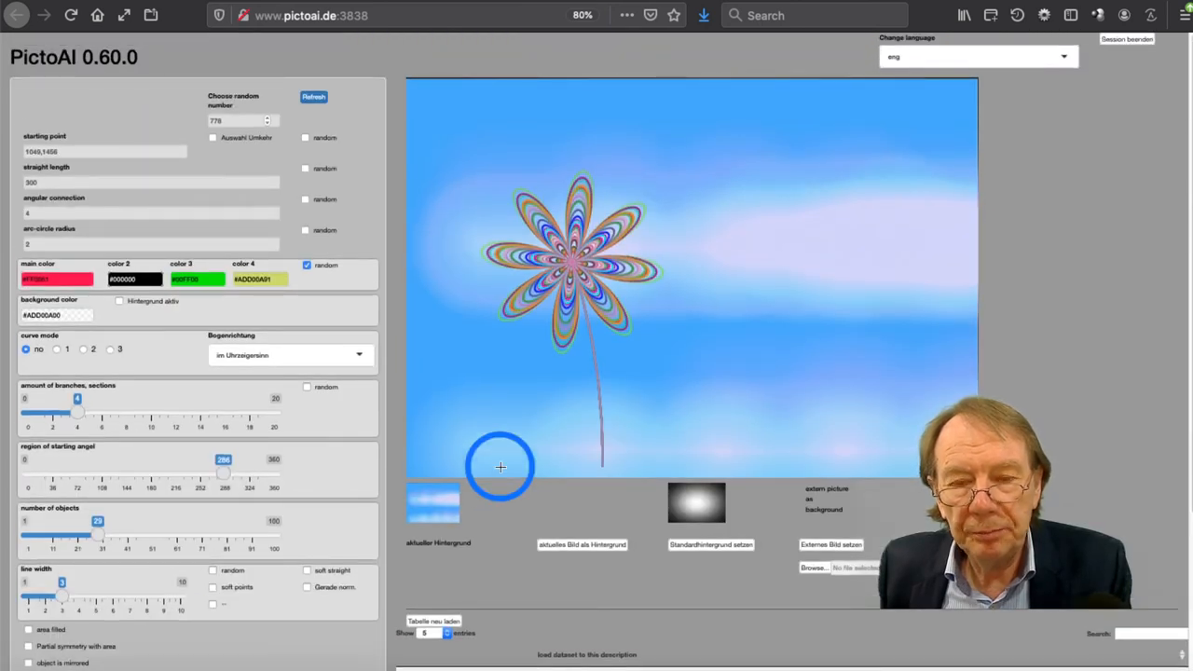
pyautogui.scroll(-3, 522, 492)
pyautogui.scroll(-2, 657, 620)
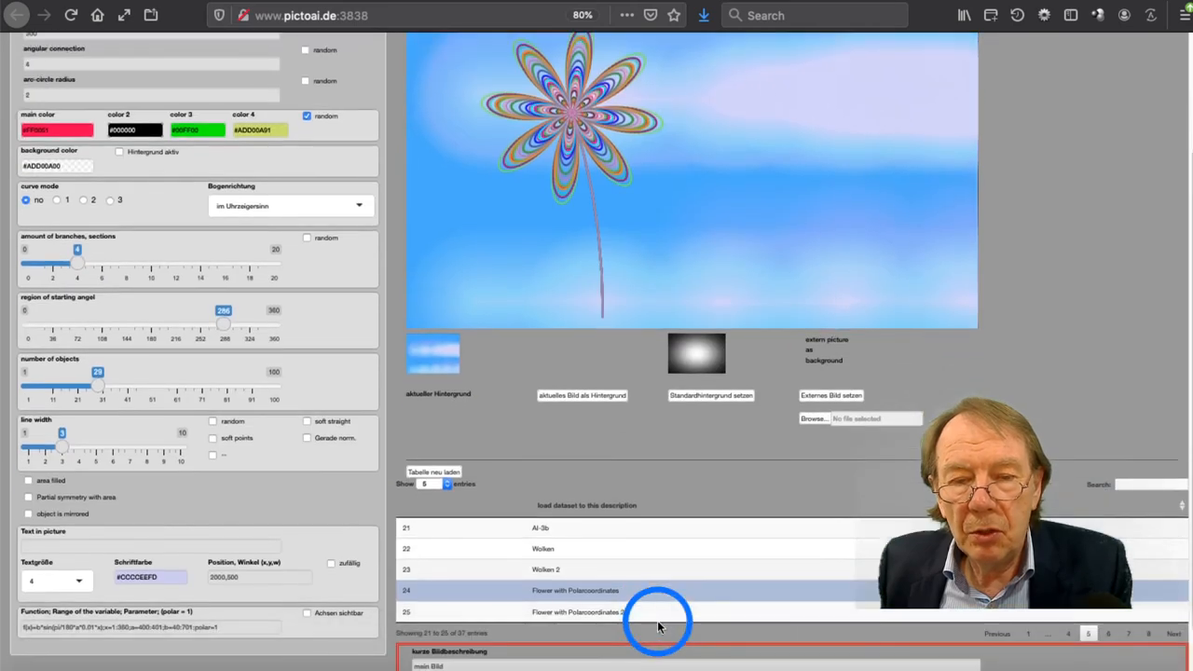
pyautogui.scroll(-2, 657, 620)
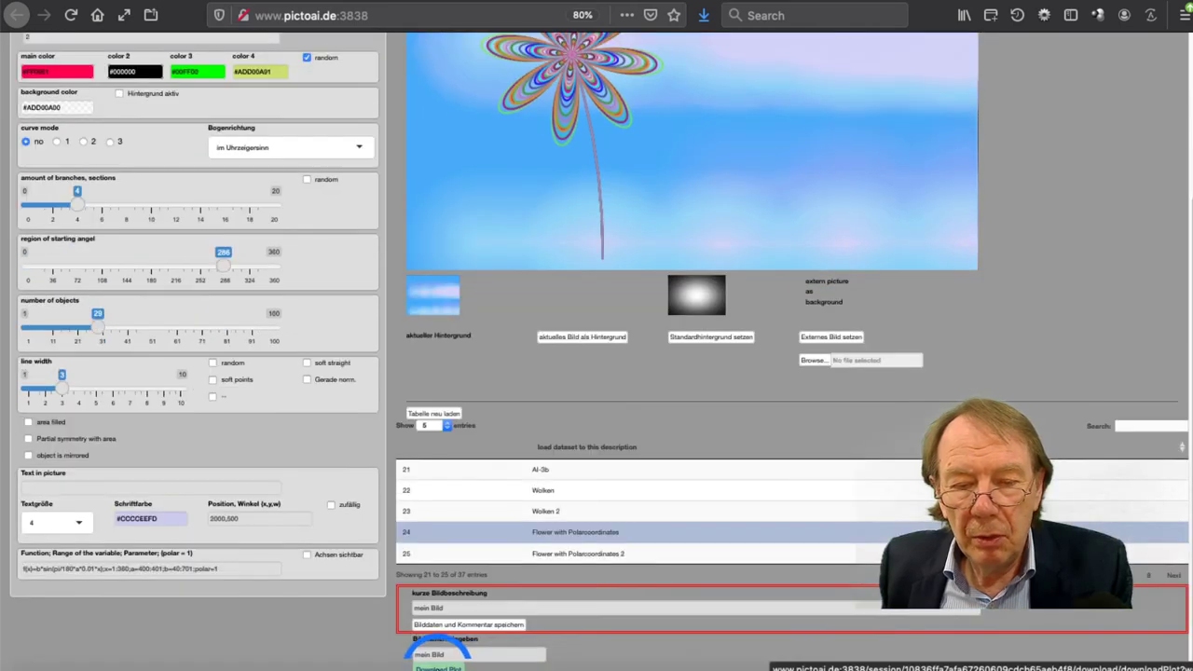
# Step: Download the flower picture as the PDF 'mein Bild', saving the file to disk
pyautogui.click(438, 666)
pyautogui.click(141, 442)
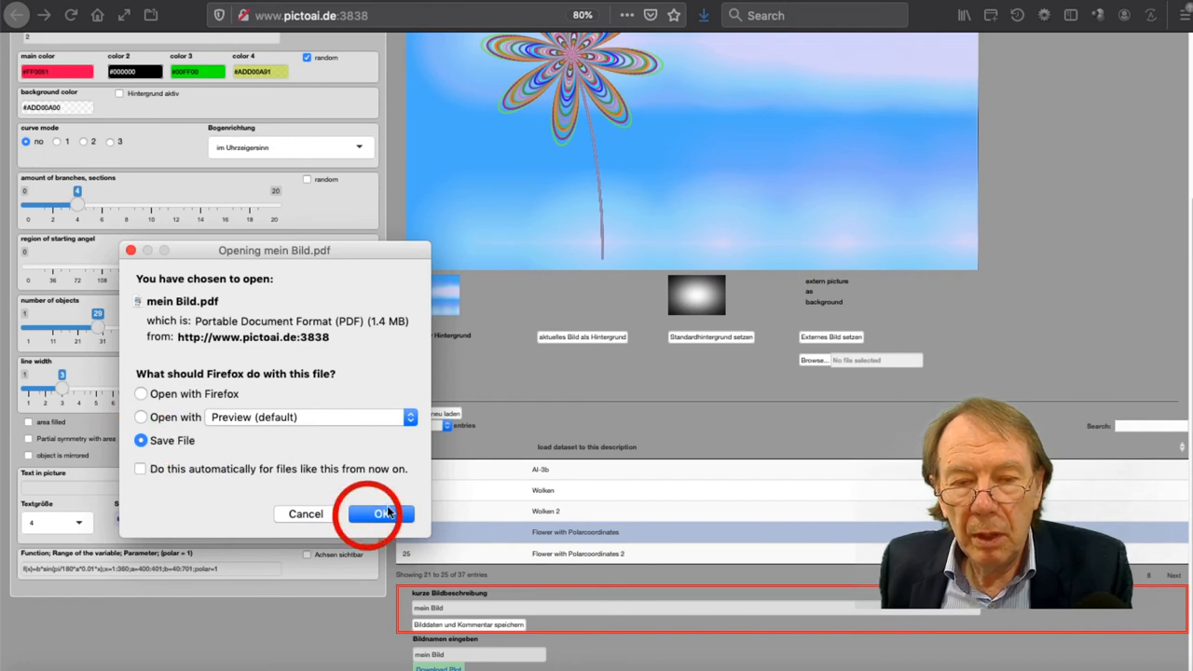
pyautogui.click(381, 513)
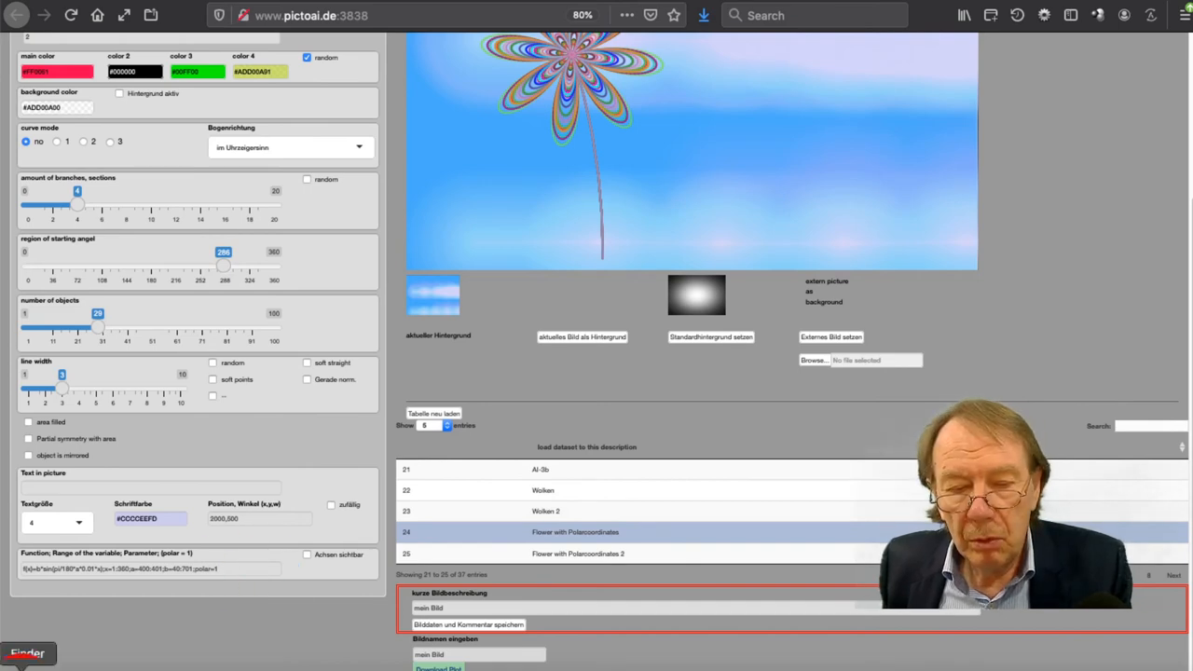
# Step: Switch to Preview to inspect the saved flower PDF and its petal lines up close
pyautogui.press('super+Tab')
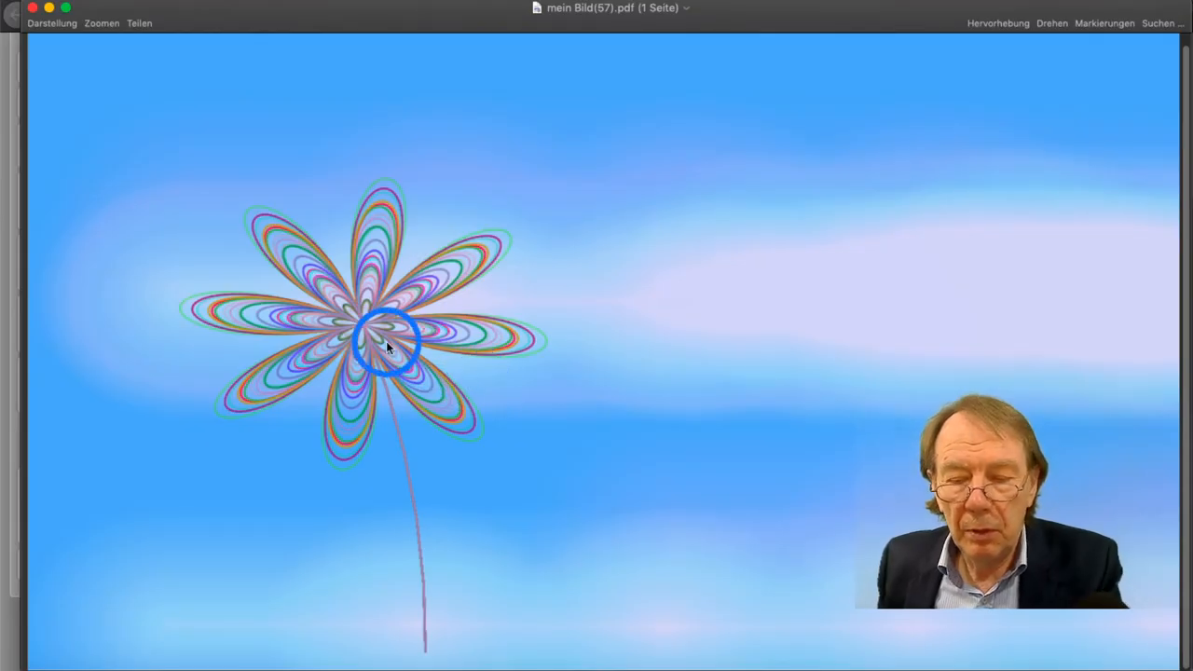
pyautogui.scroll(5, 385, 341)
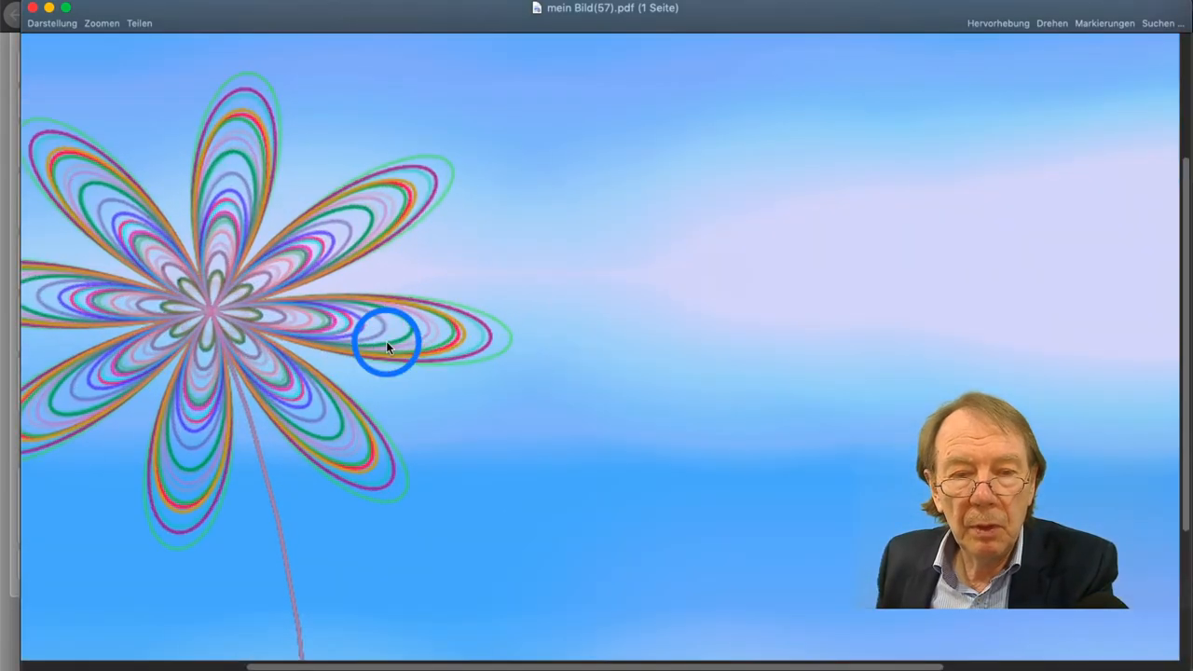
pyautogui.scroll(5, 386, 341)
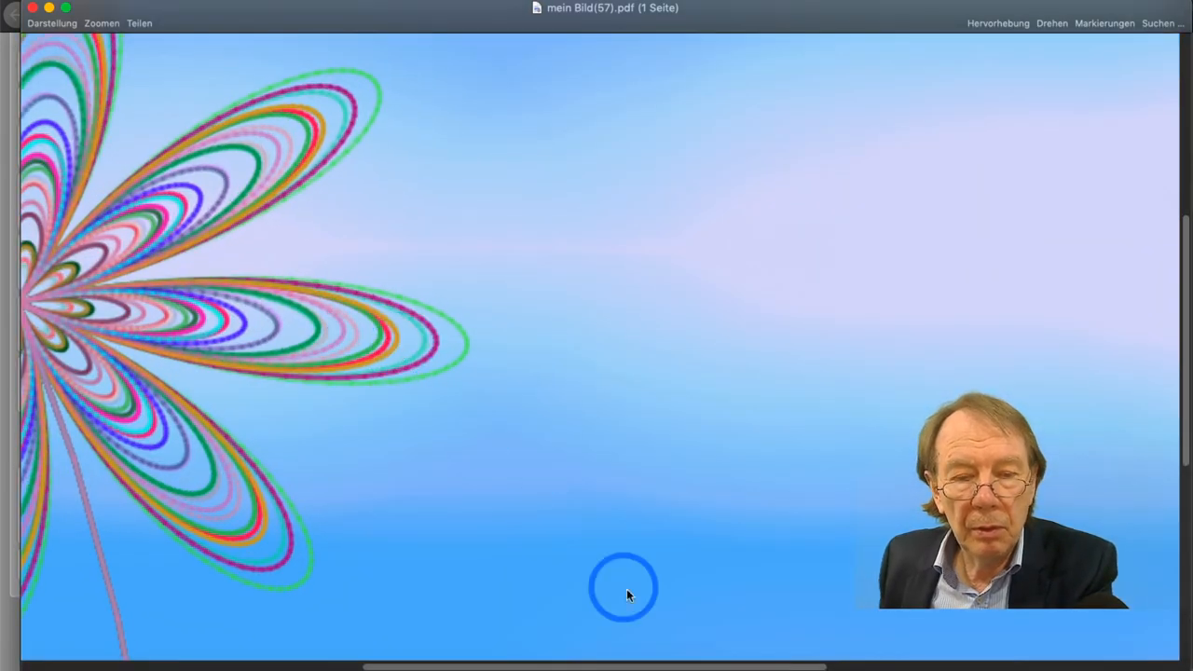
pyautogui.moveTo(624, 666); pyautogui.dragTo(414, 651)
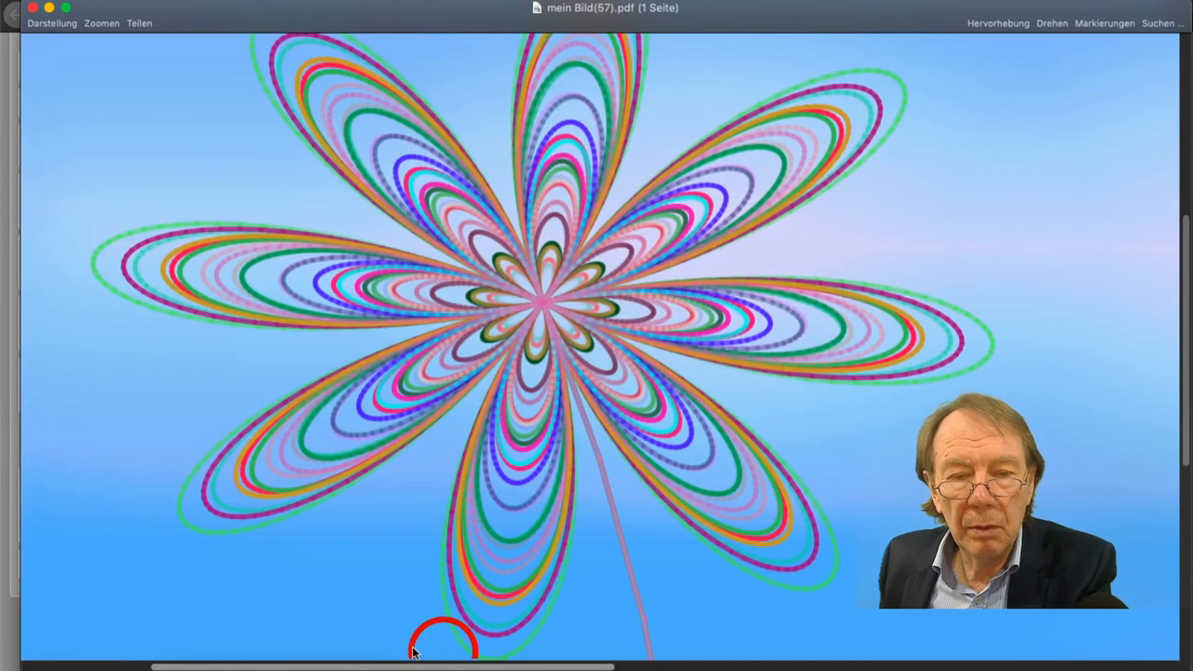
pyautogui.scroll(5, 415, 650)
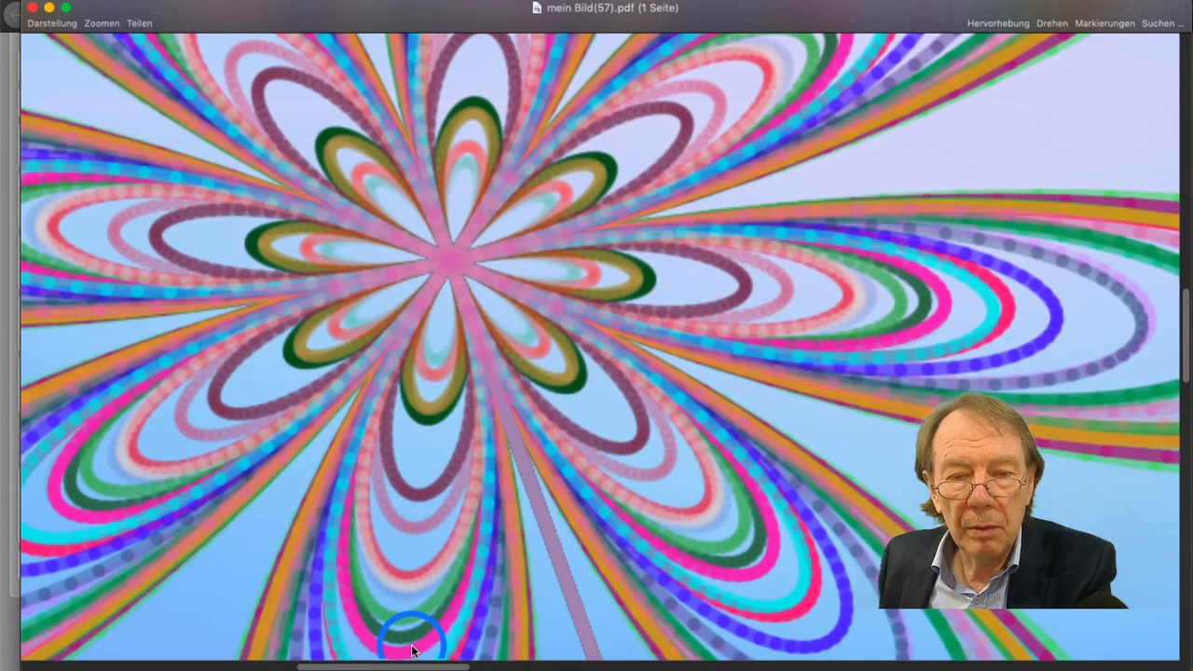
pyautogui.scroll(5, 482, 398)
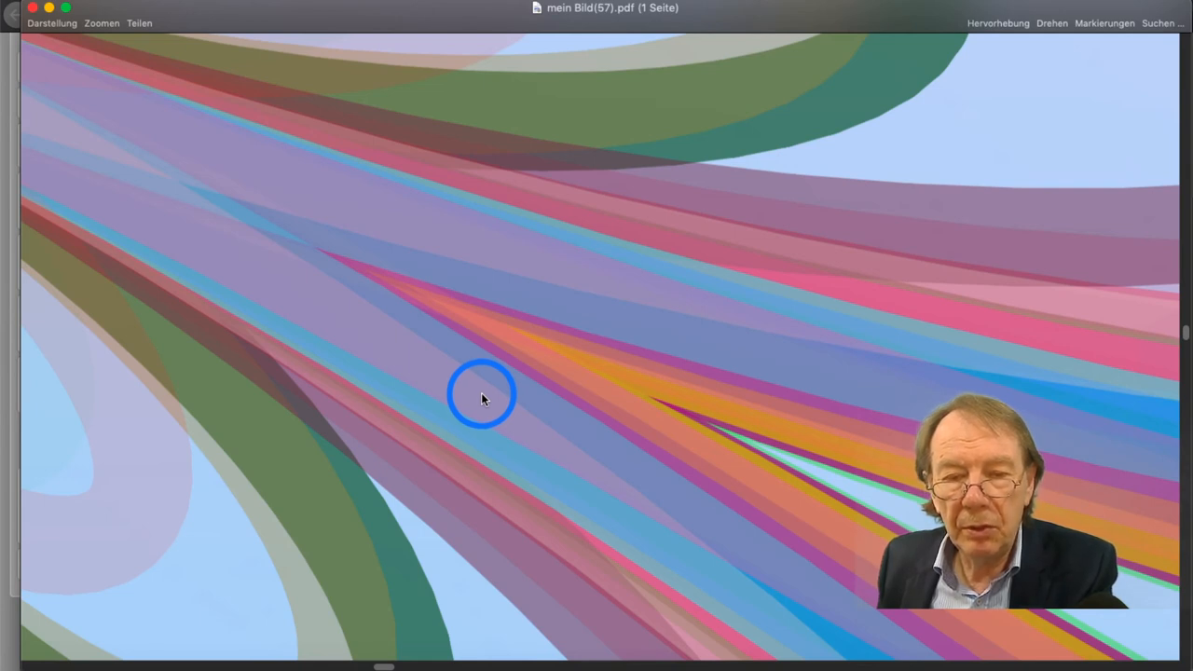
pyautogui.scroll(-5, 481, 392)
pyautogui.scroll(-5, 480, 392)
pyautogui.scroll(-5, 481, 392)
pyautogui.scroll(-5, 481, 392)
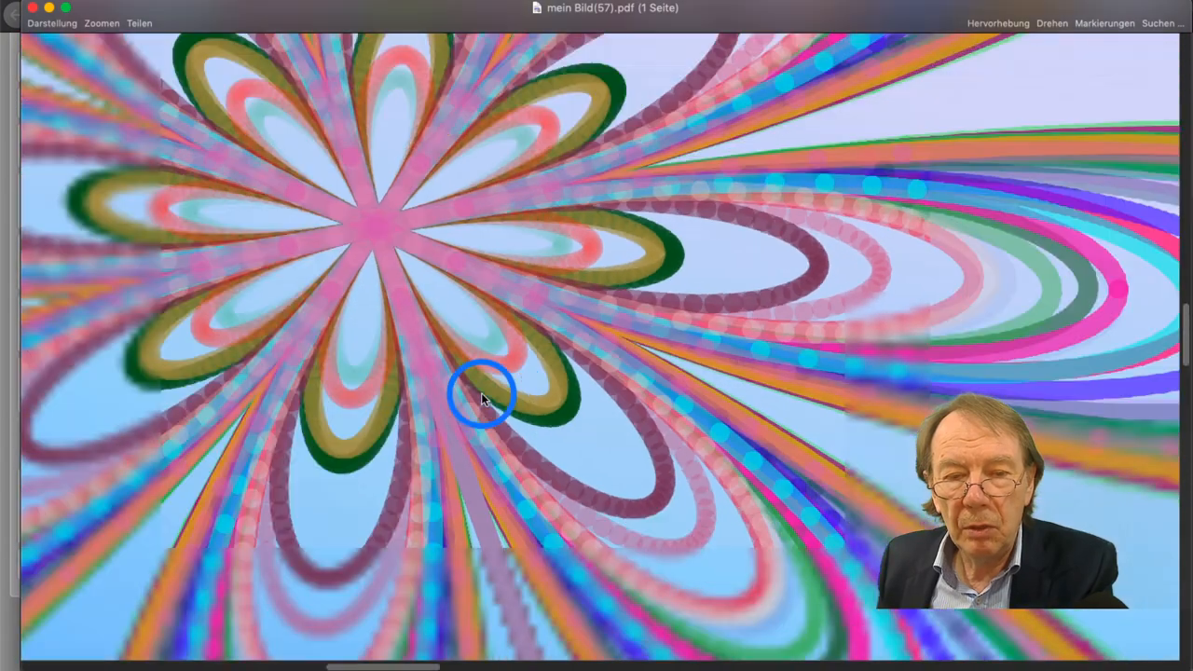
pyautogui.scroll(-3, 480, 392)
pyautogui.scroll(-3, 480, 393)
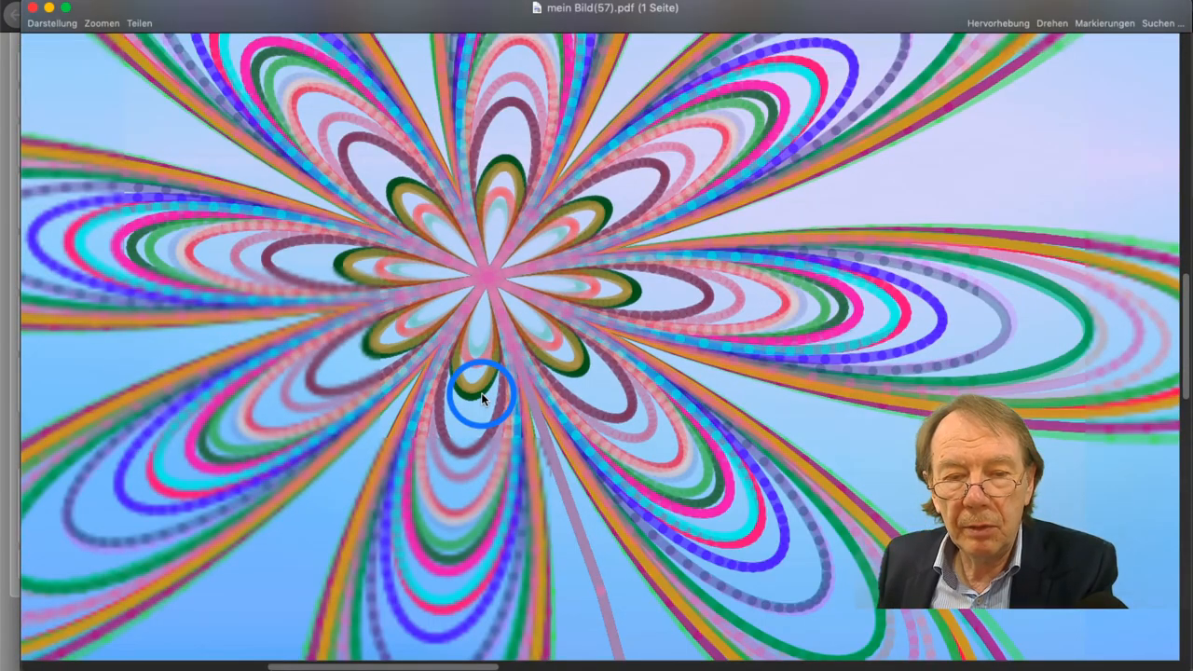
pyautogui.scroll(-5, 481, 392)
pyautogui.scroll(-5, 481, 392)
pyautogui.scroll(-3, 481, 392)
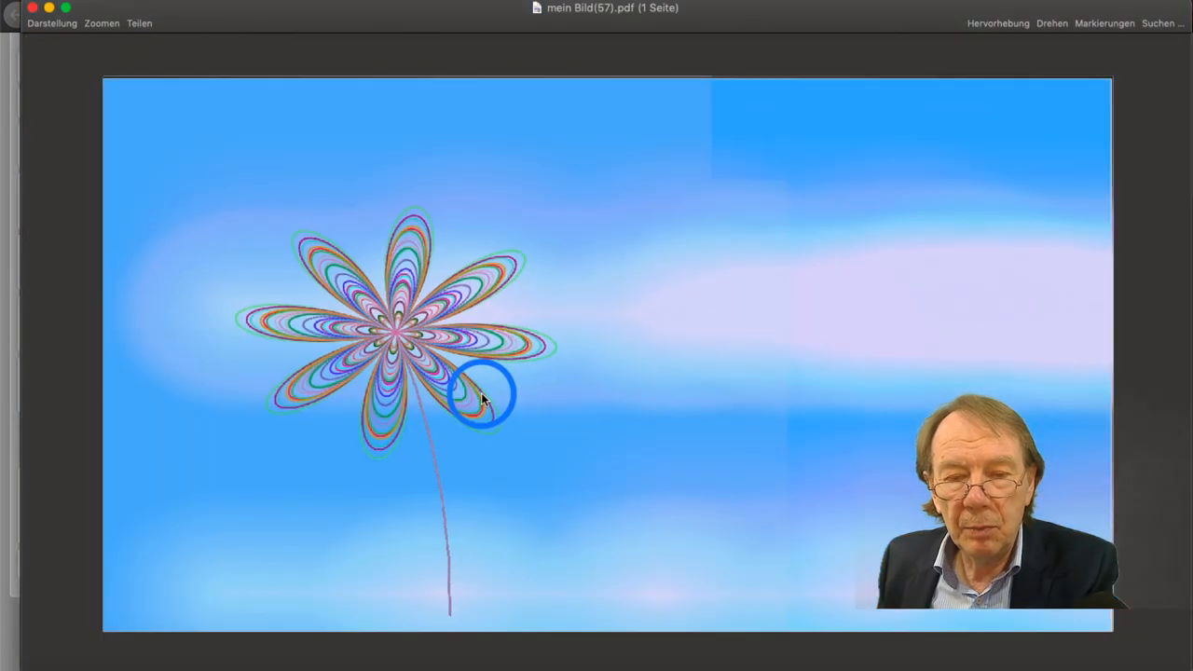
pyautogui.scroll(-2, 481, 392)
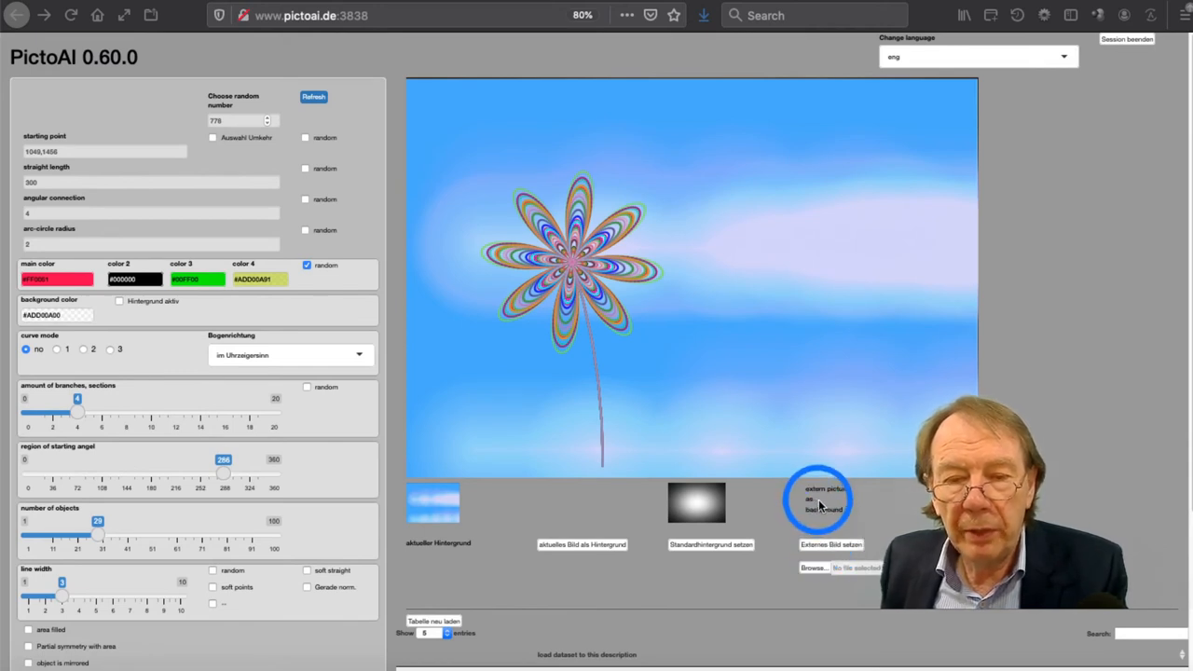
pyautogui.scroll(-3, 812, 510)
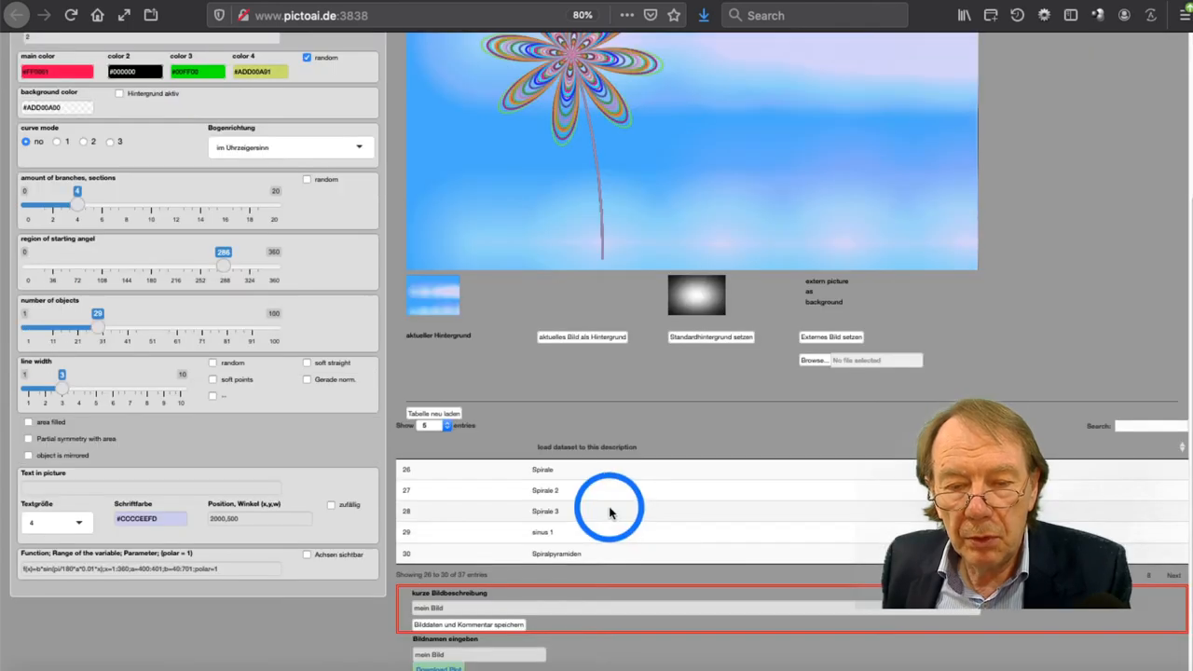
pyautogui.scroll(3, 611, 511)
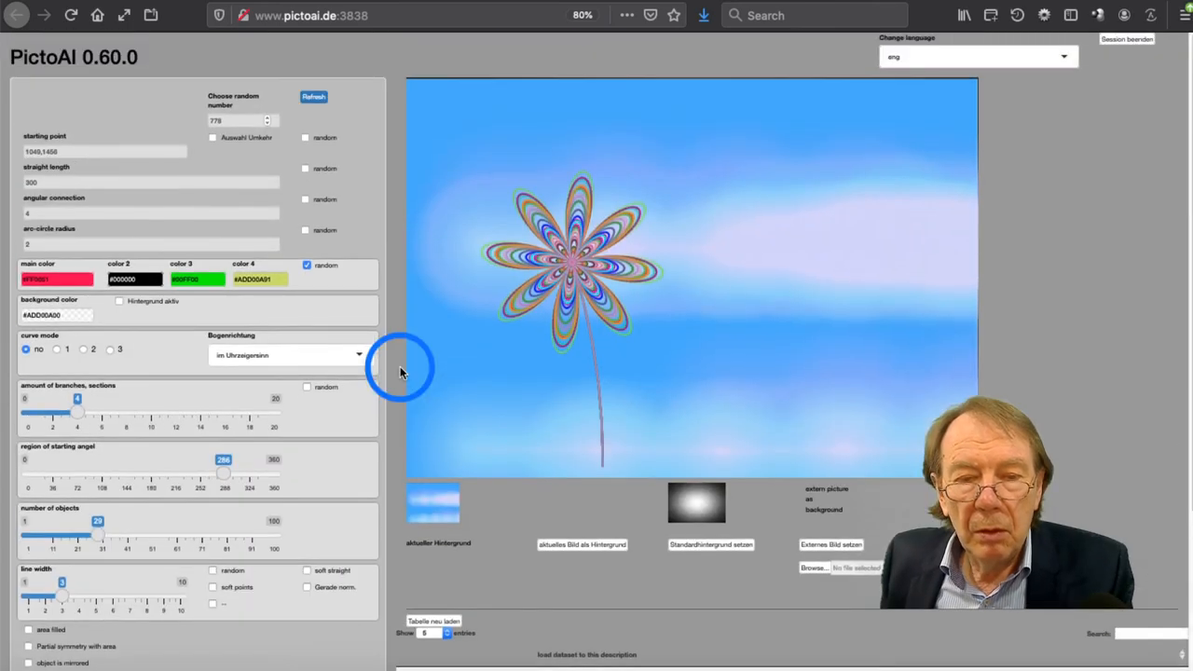
# Step: Randomize the parameters to draw a red hatched sine-wave shape on light blue (random number 780)
pyautogui.click(314, 99)
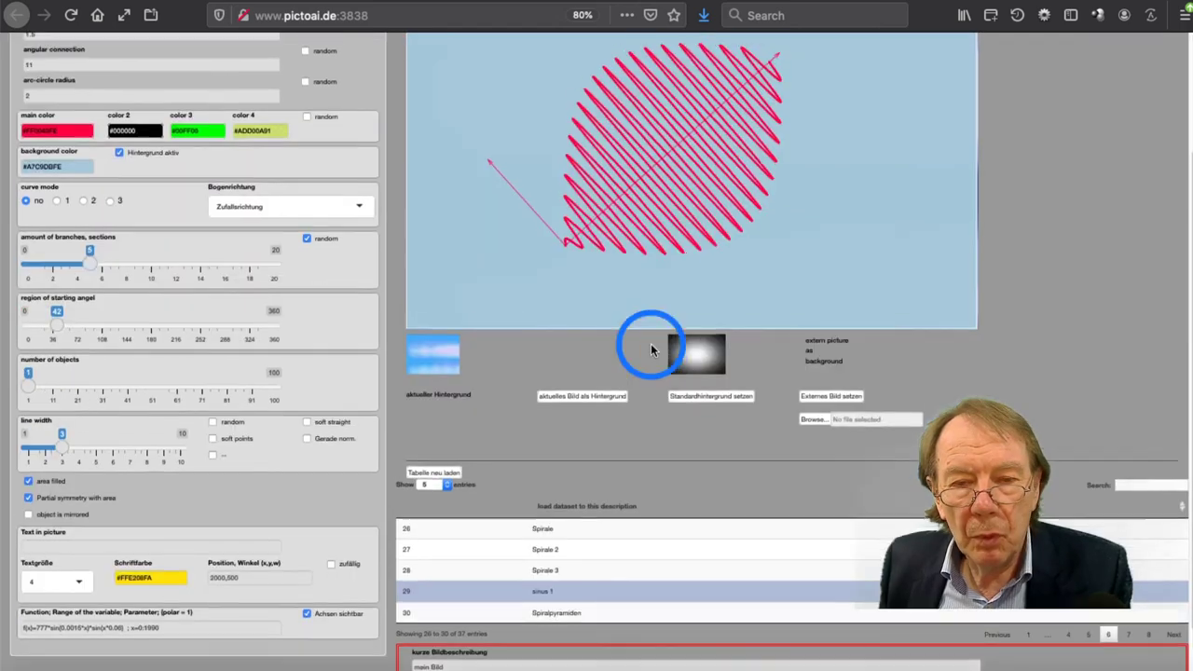
pyautogui.scroll(1, 652, 345)
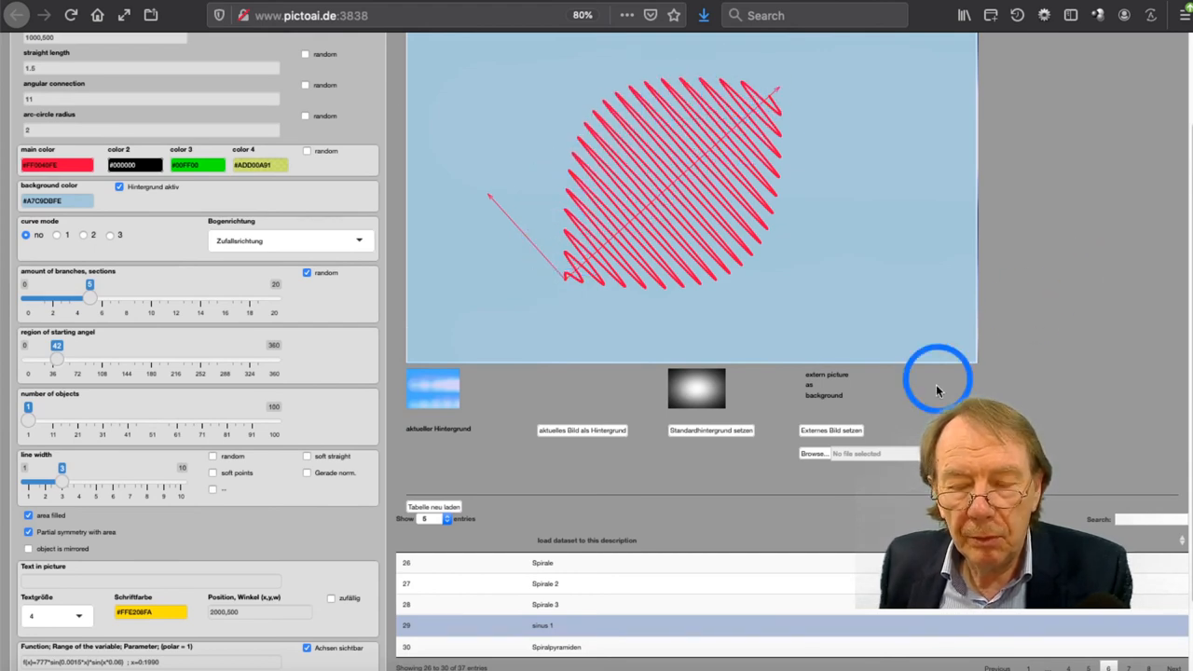
pyautogui.scroll(3, 937, 389)
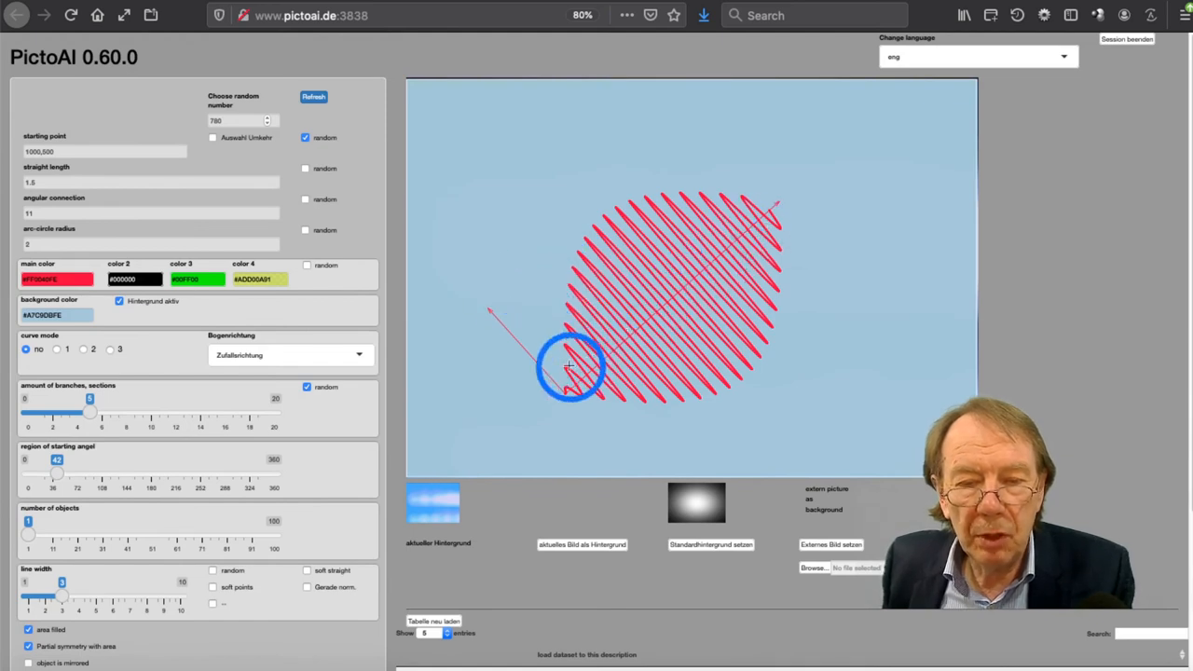
# Step: Raise the random number by one and redraw the sine-wave pyramids, then reload the saved datasets
pyautogui.click(313, 97)
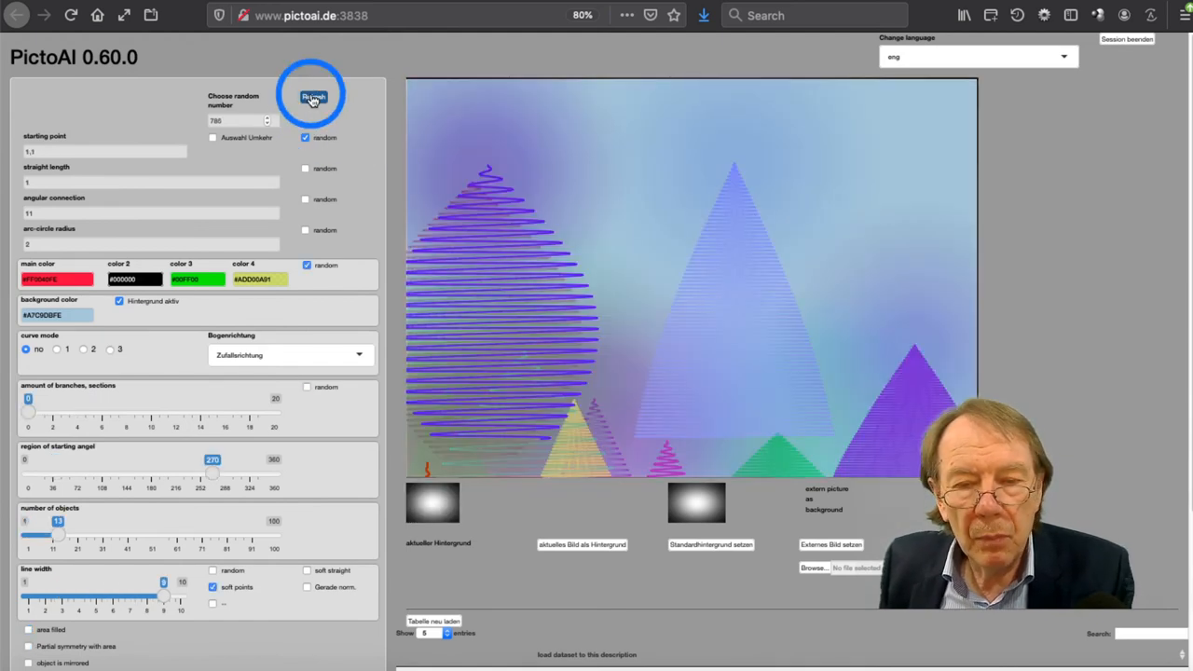
pyautogui.click(267, 121)
pyautogui.click(312, 98)
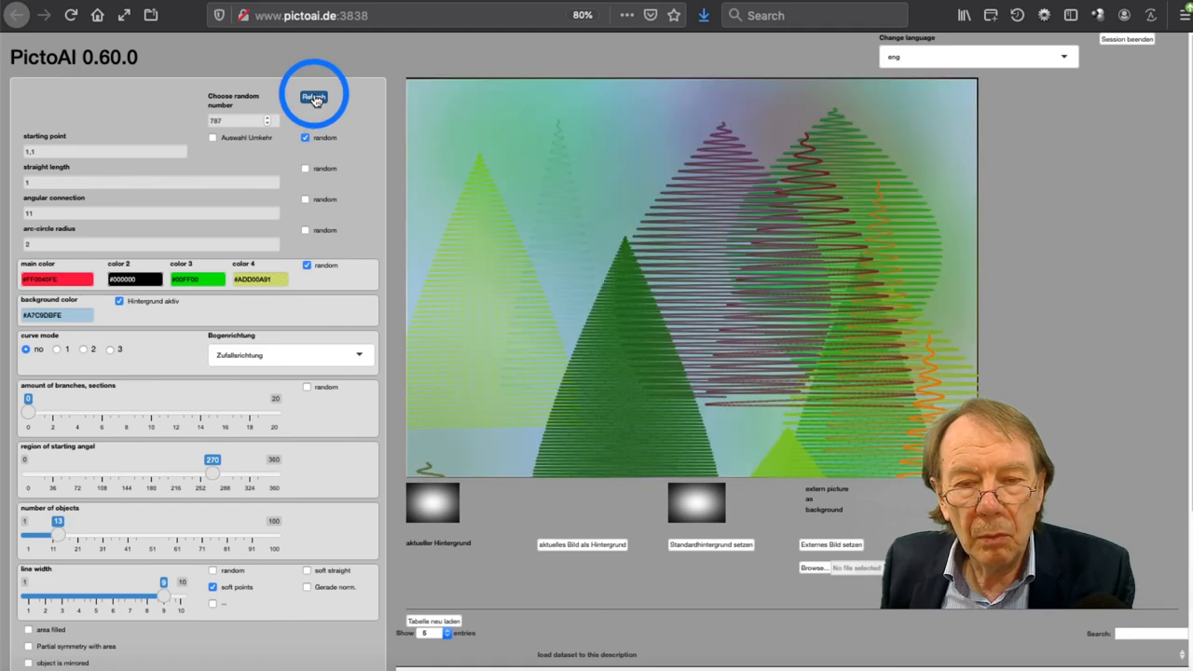
pyautogui.scroll(-3, 756, 599)
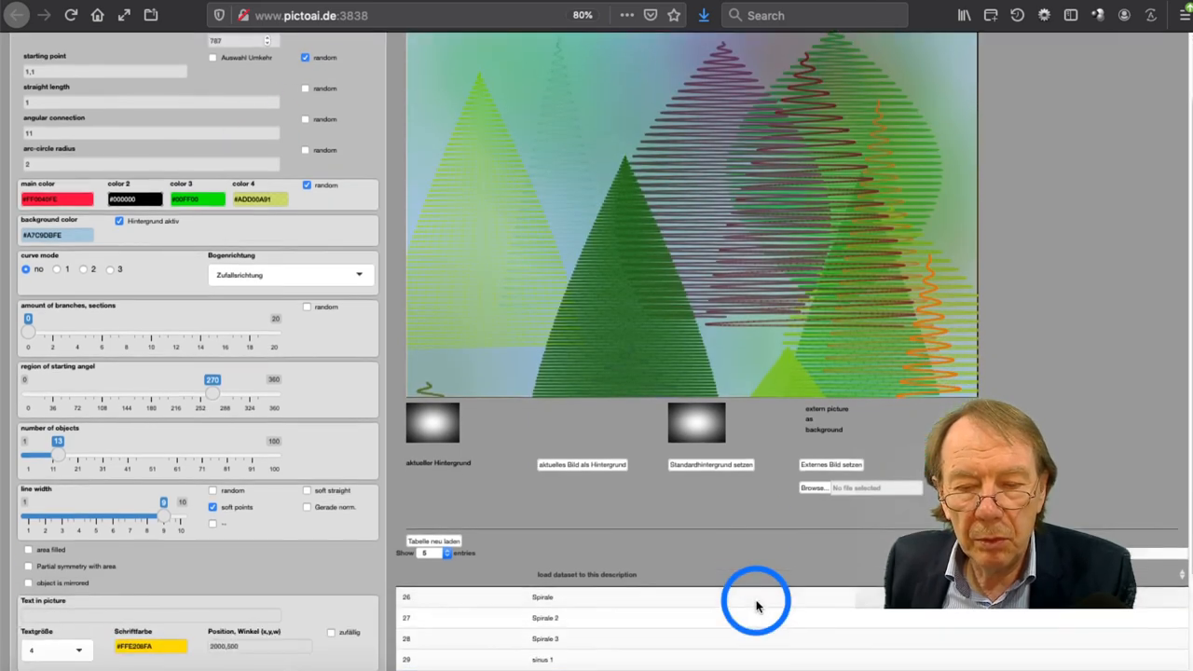
pyautogui.scroll(-3, 755, 599)
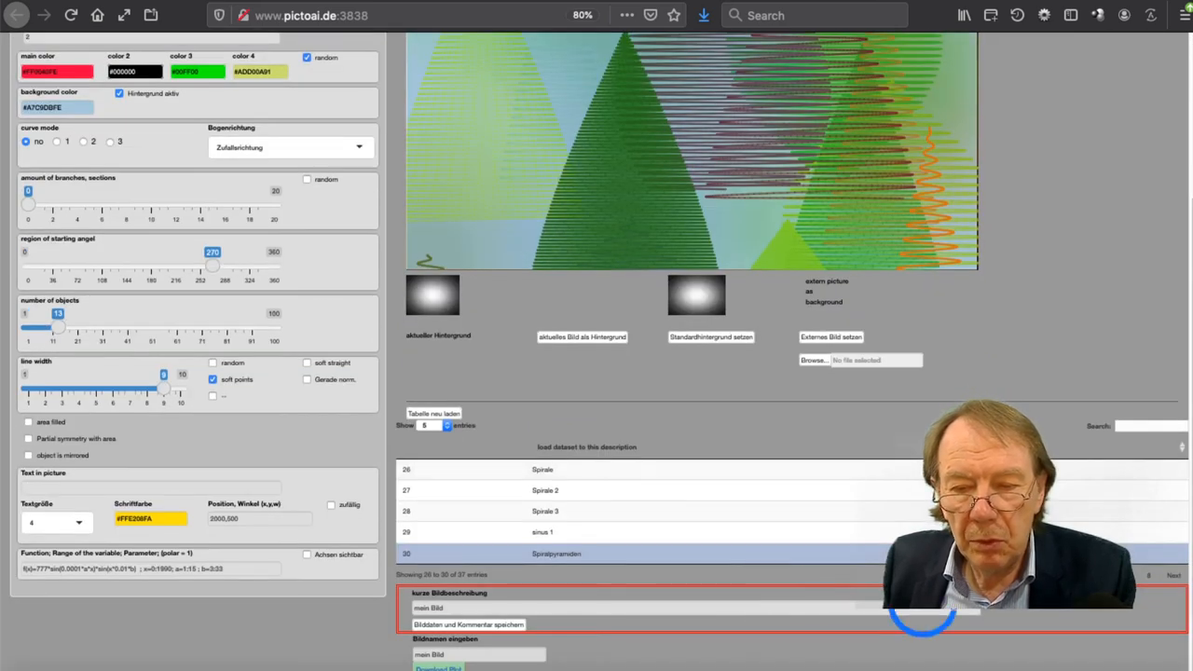
pyautogui.click(1146, 573)
pyautogui.scroll(6, 363, 181)
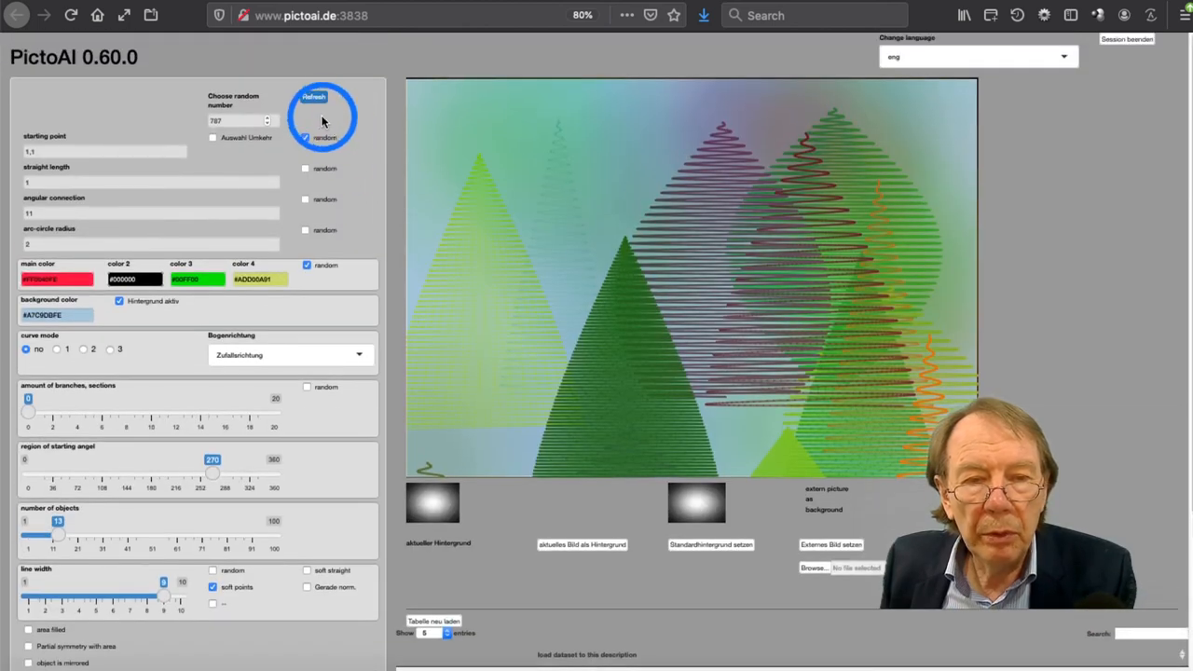
pyautogui.click(314, 101)
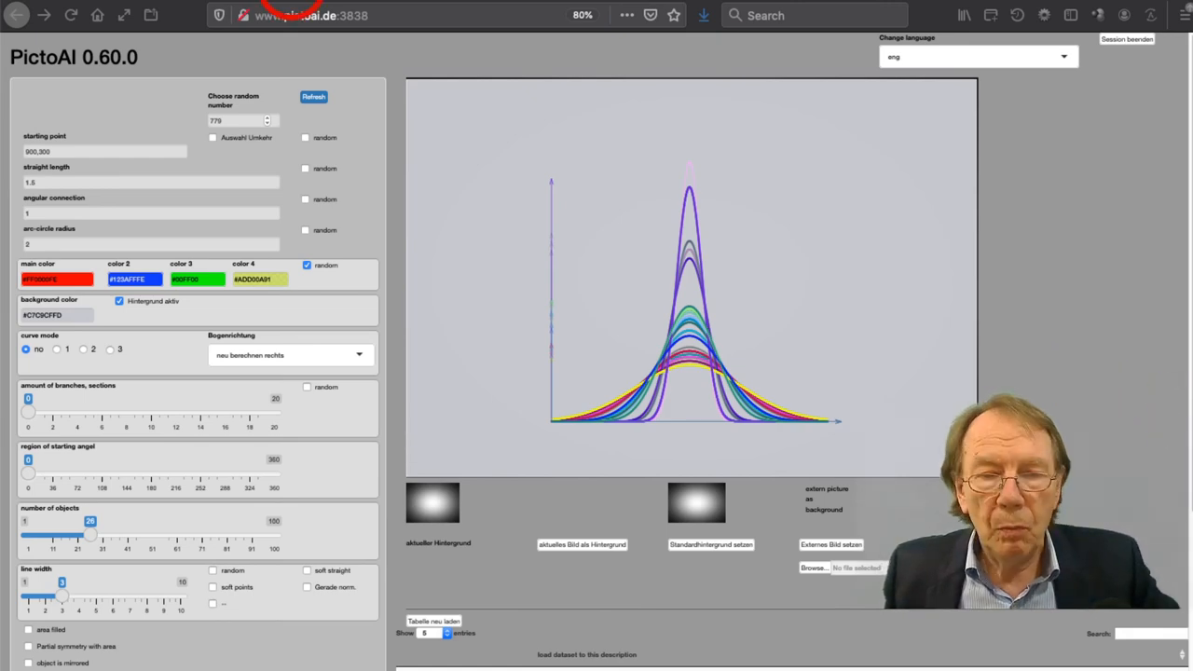
# Step: Switch to the pictoai.de gallery and view the Gauss curves and parabolas sample image full size
pyautogui.hotkey('ctrl', 'Tab')
pyautogui.click(590, 438)
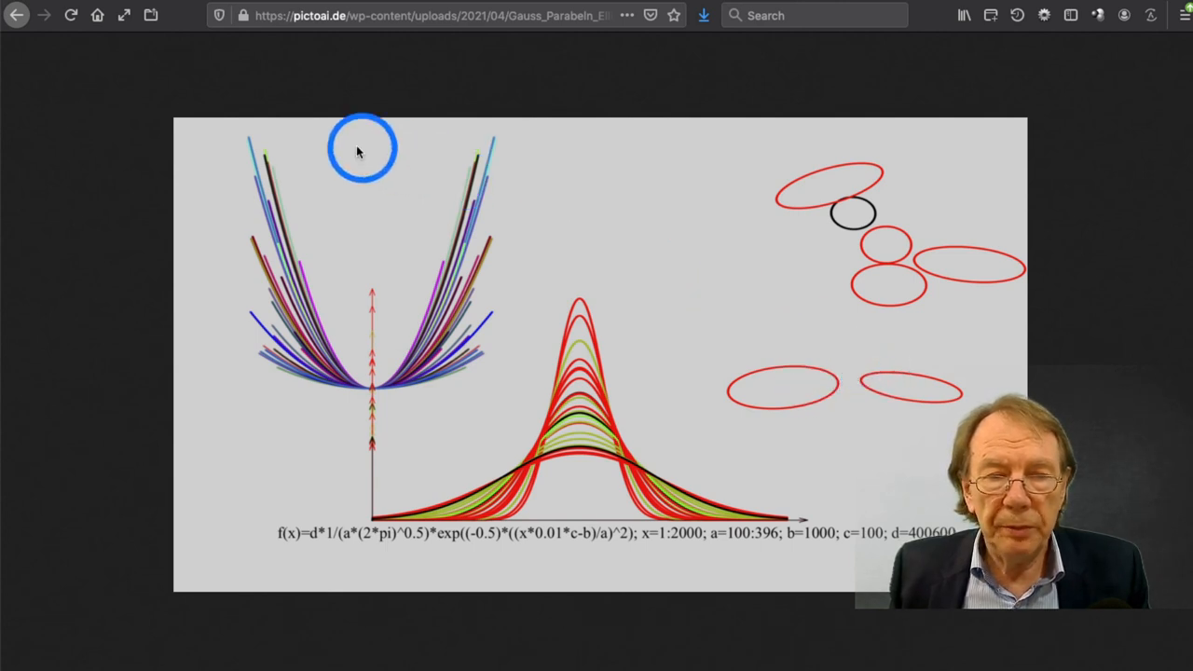
# Step: View the zigzag spiral sample image full size, then return to the sample gallery
pyautogui.hotkey('alt', 'Left')
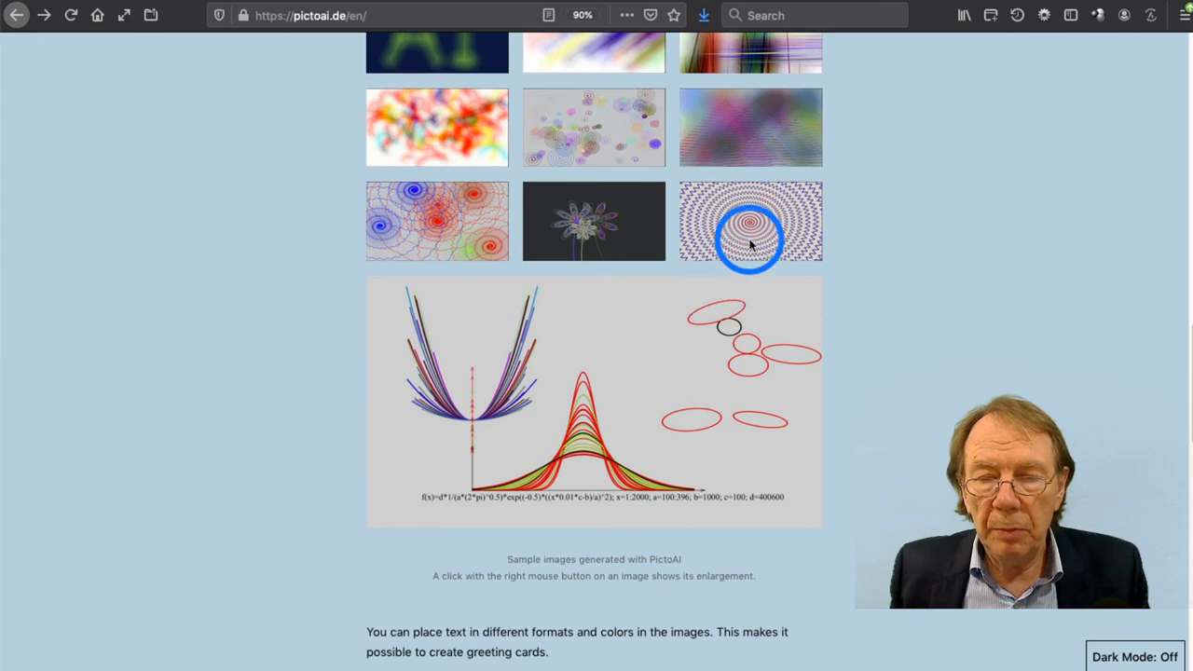
pyautogui.rightClick(751, 242)
pyautogui.click(785, 246)
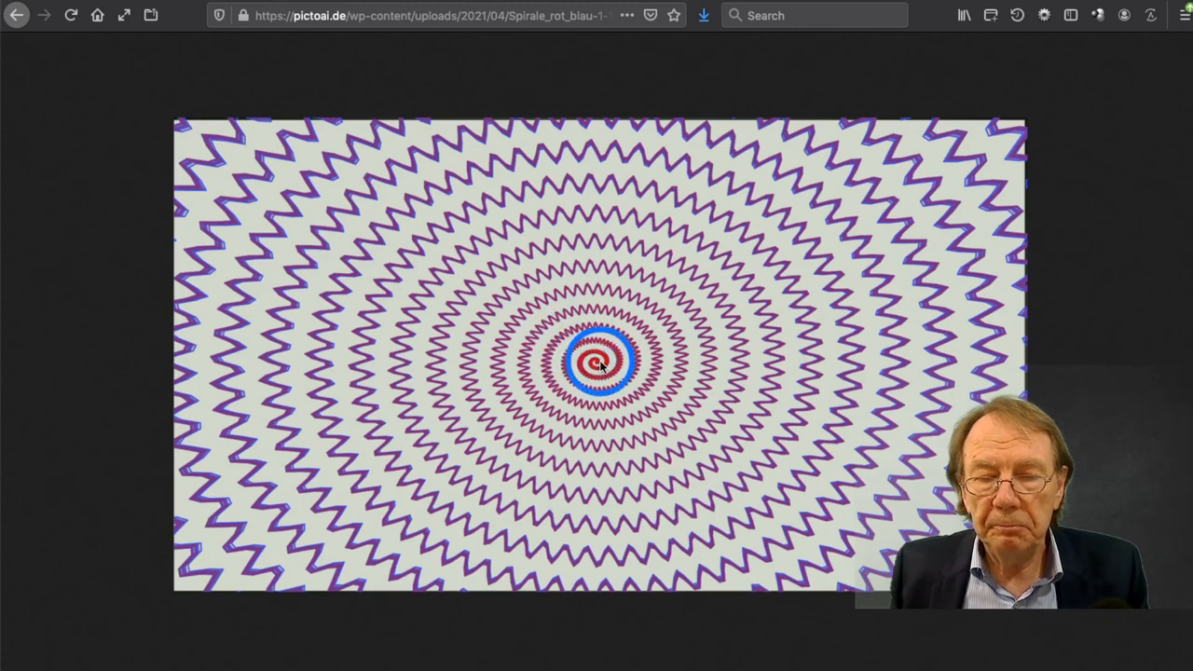
pyautogui.click(16, 14)
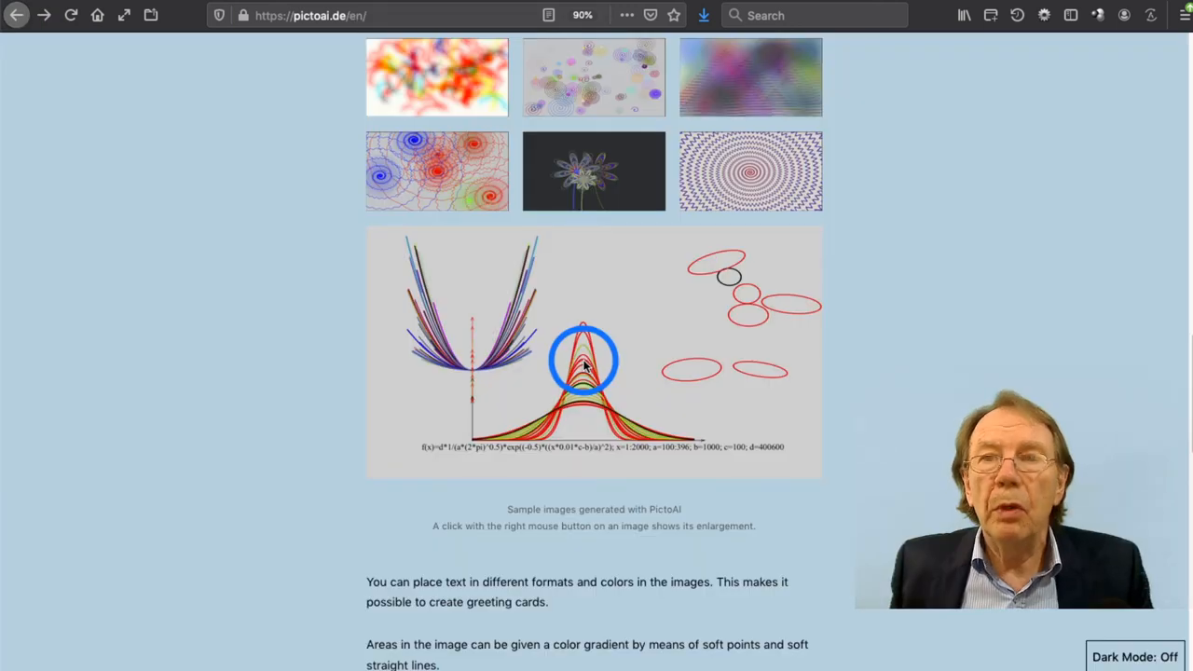